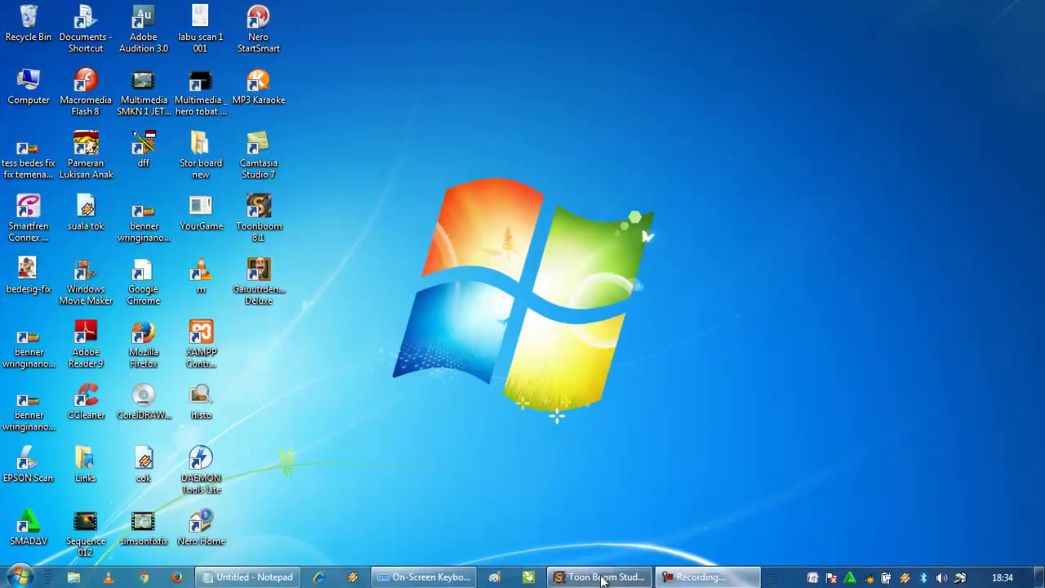
Step: Switch to Toon Boom Studio and read the frame-by-frame animation definition in the untitled Notepad note
{"action": "left_click", "coordinate": [603, 575]}
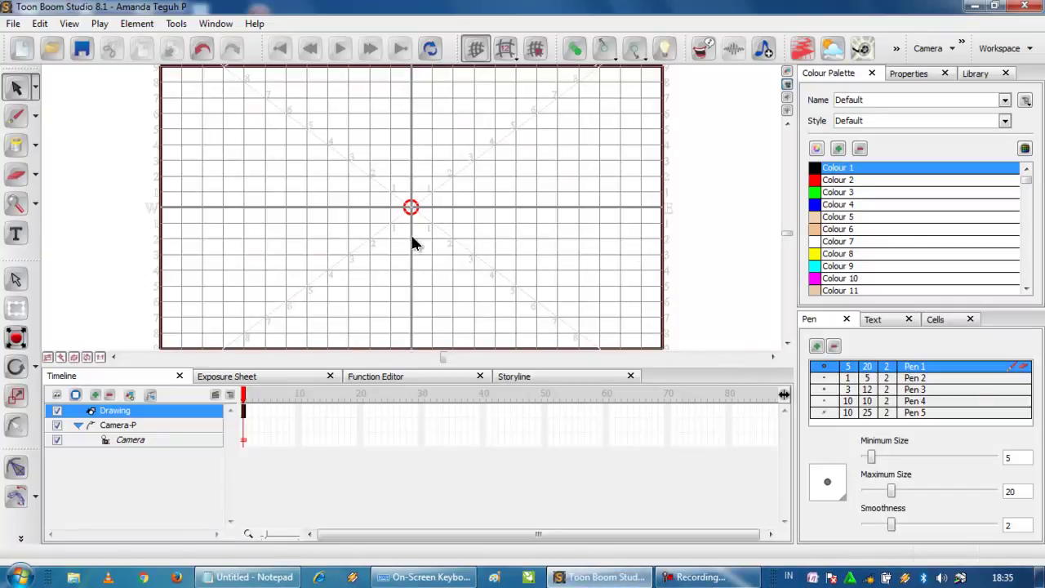
{"action": "left_click", "coordinate": [252, 579]}
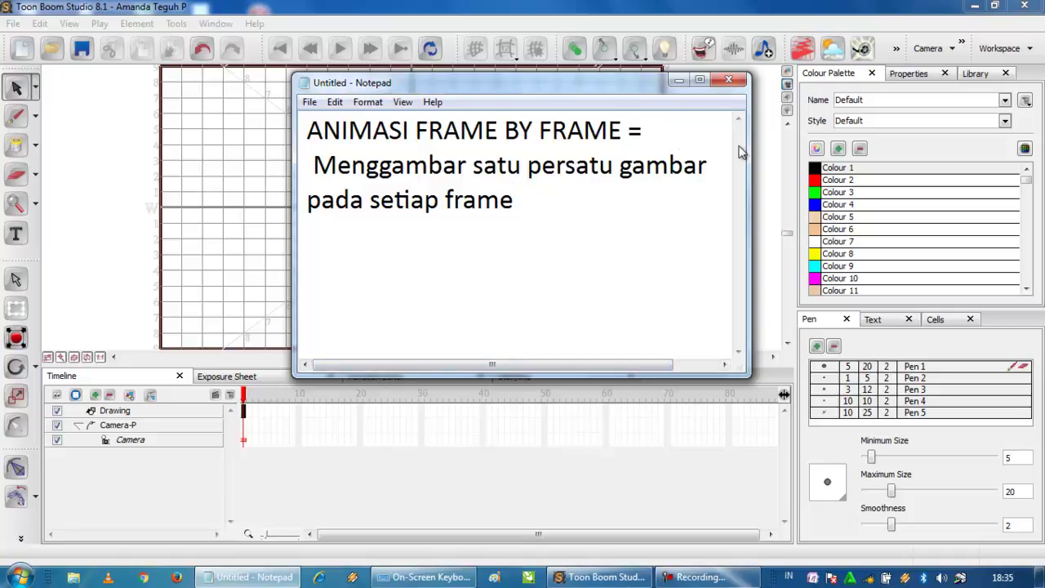
{"action": "left_click", "coordinate": [678, 80]}
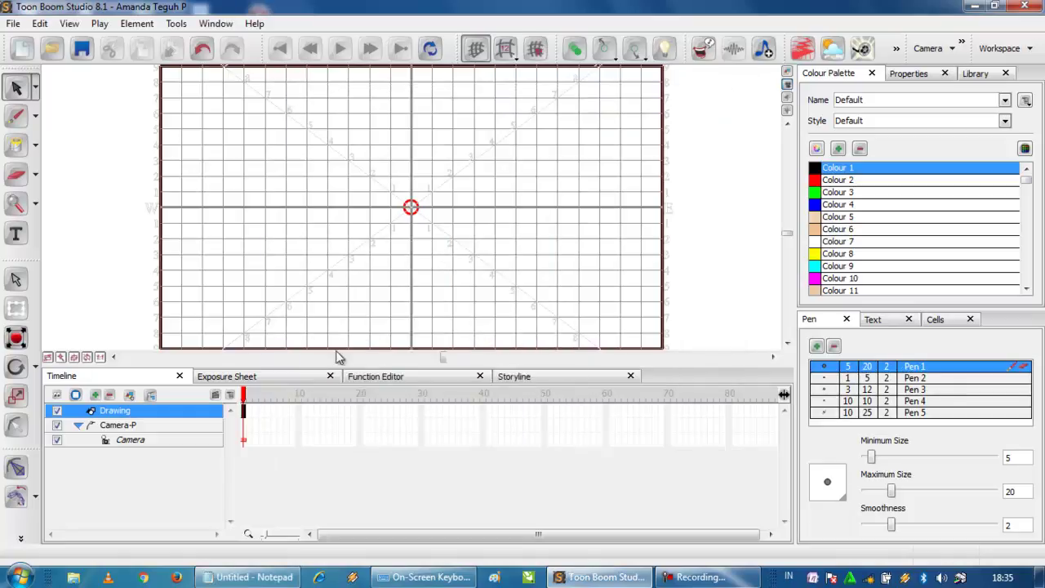
Step: Examine the Drawing element's cells from frame 1 to frame 8 and the options available for a cell
{"action": "left_click", "coordinate": [251, 417]}
{"action": "left_click", "coordinate": [244, 414]}
{"action": "left_click", "coordinate": [251, 417]}
{"action": "left_click", "coordinate": [263, 416]}
{"action": "left_click", "coordinate": [244, 399]}
{"action": "left_click", "coordinate": [251, 399]}
{"action": "left_click", "coordinate": [246, 399]}
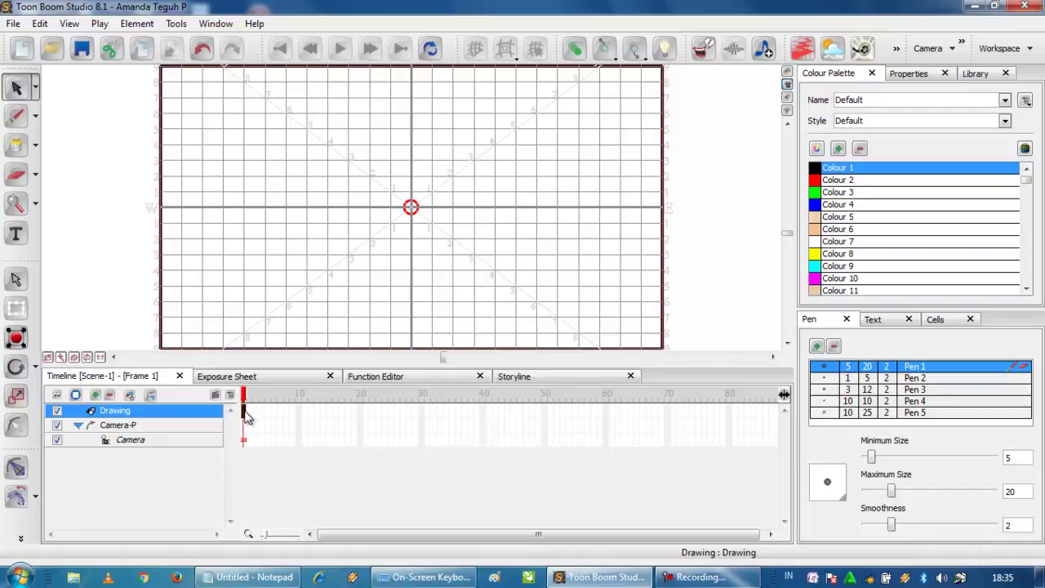
{"action": "left_click", "coordinate": [250, 416]}
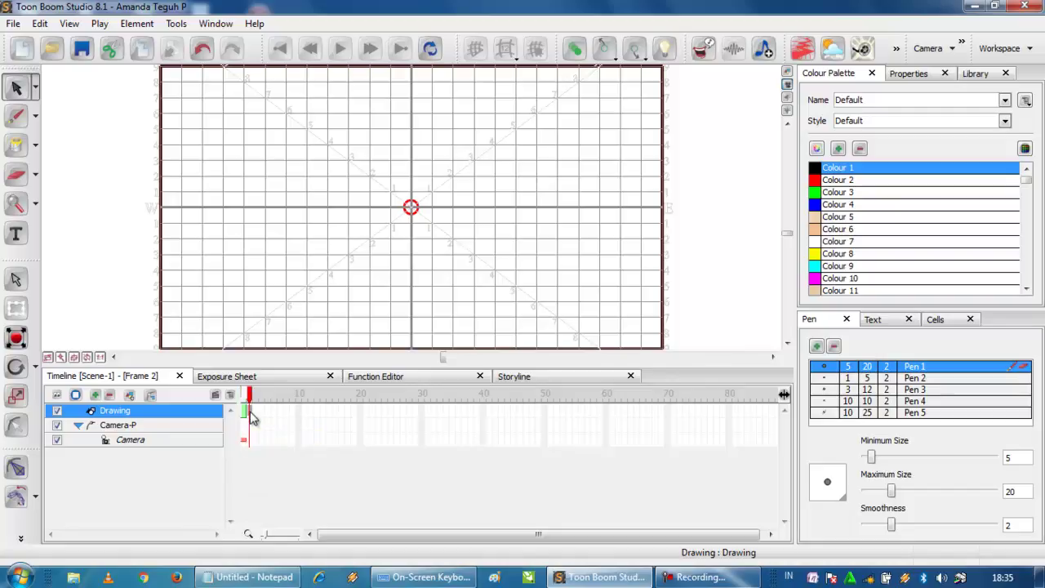
{"action": "right_click", "coordinate": [250, 415]}
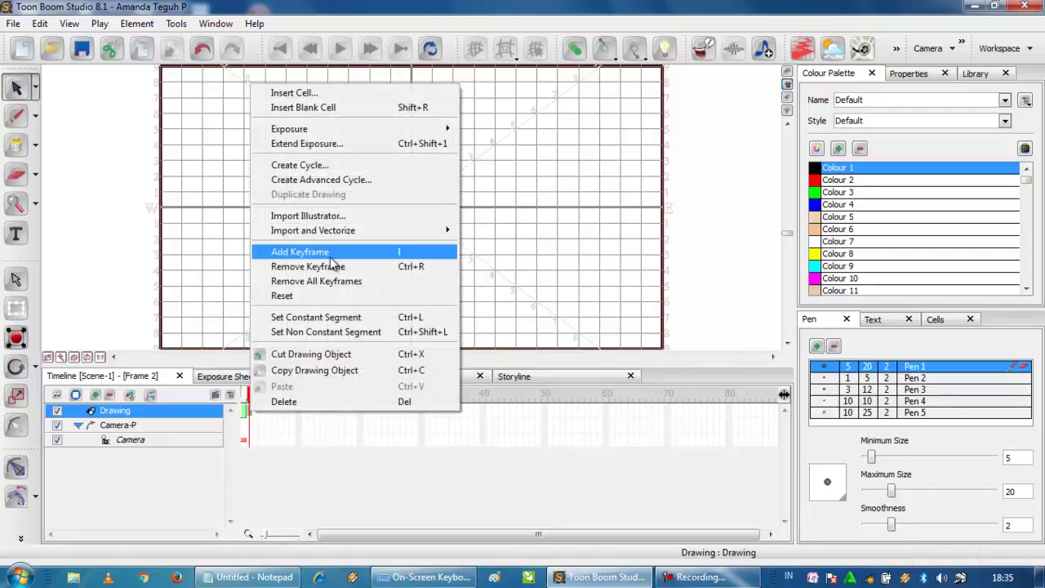
{"action": "left_click", "coordinate": [252, 420]}
{"action": "left_click", "coordinate": [249, 416]}
{"action": "left_click", "coordinate": [249, 416]}
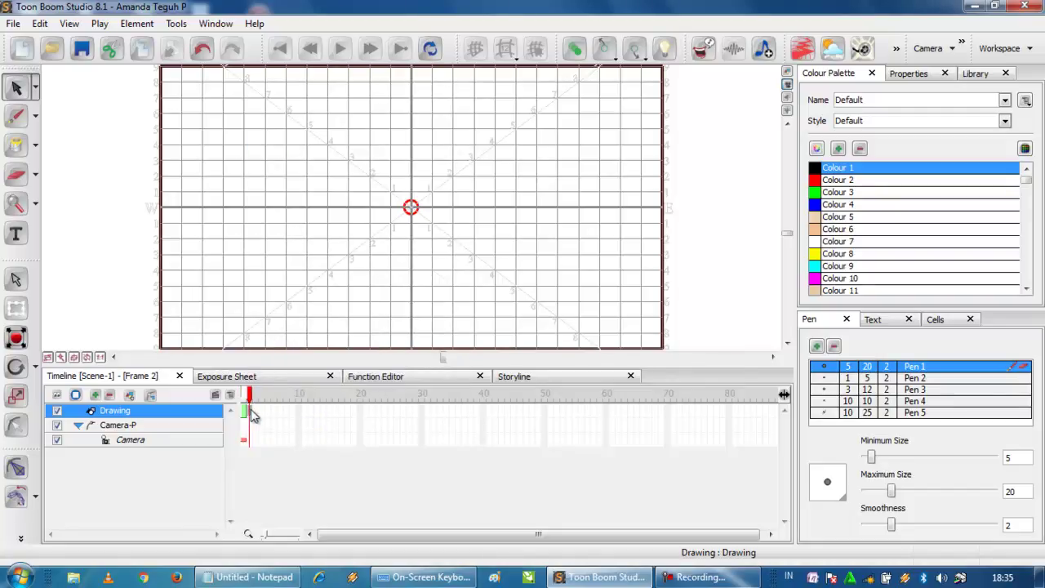
{"action": "left_click", "coordinate": [257, 416]}
{"action": "left_click", "coordinate": [263, 416]}
{"action": "left_click", "coordinate": [268, 416]}
{"action": "left_click", "coordinate": [276, 416]}
{"action": "left_click", "coordinate": [282, 416]}
{"action": "left_click", "coordinate": [288, 416]}
Step: On frame 1, draw a tall rectangle outline in red Colour 2 and centre it at the top of the camera frame
{"action": "left_click_drag", "start_coordinate": [286, 398], "coordinate": [243, 396]}
{"action": "left_click", "coordinate": [36, 117]}
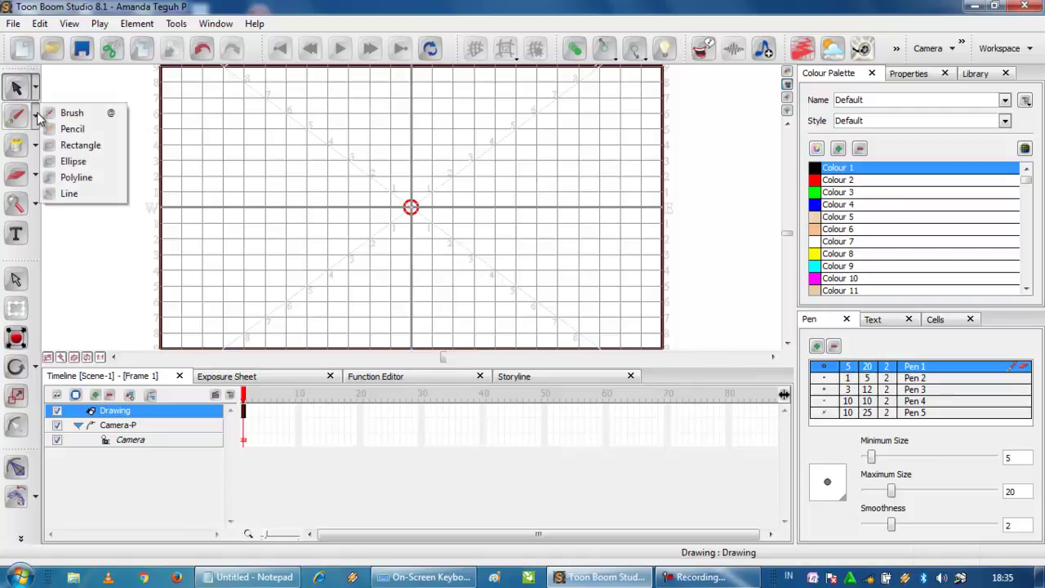
{"action": "left_click", "coordinate": [86, 153]}
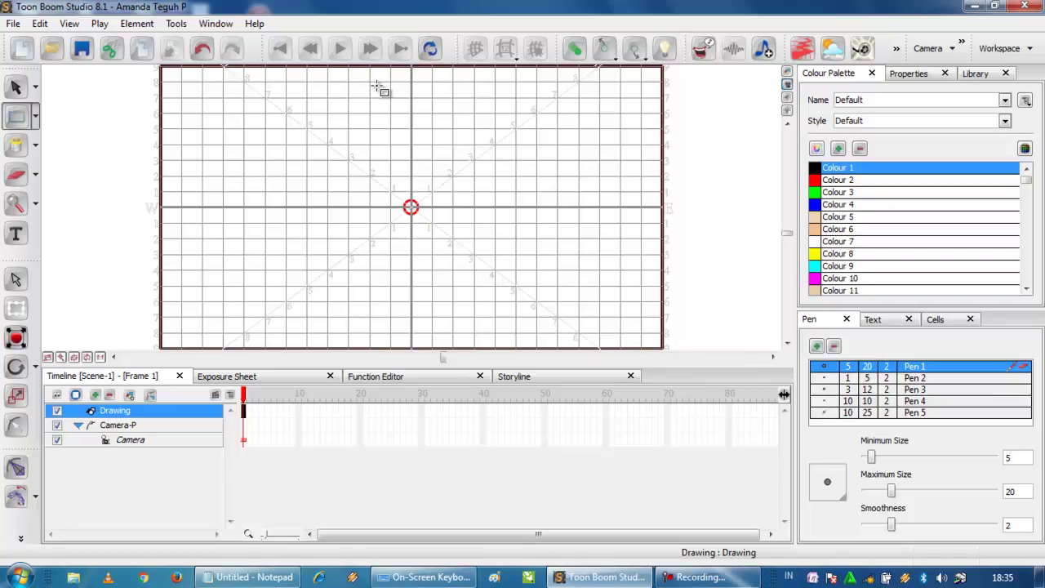
{"action": "left_click", "coordinate": [819, 181]}
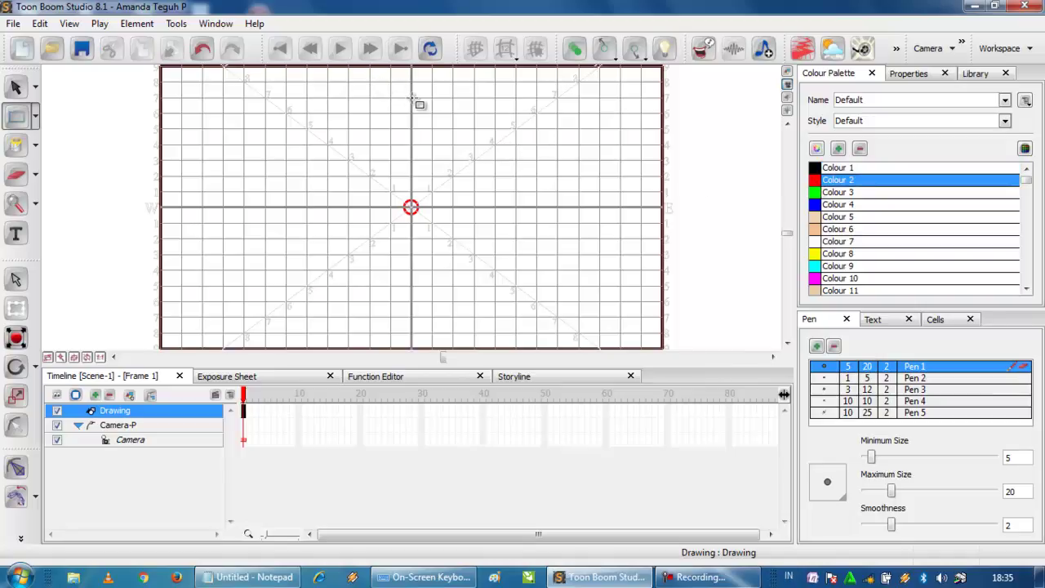
{"action": "left_click_drag", "start_coordinate": [369, 81], "coordinate": [402, 148]}
{"action": "key", "text": "s"}
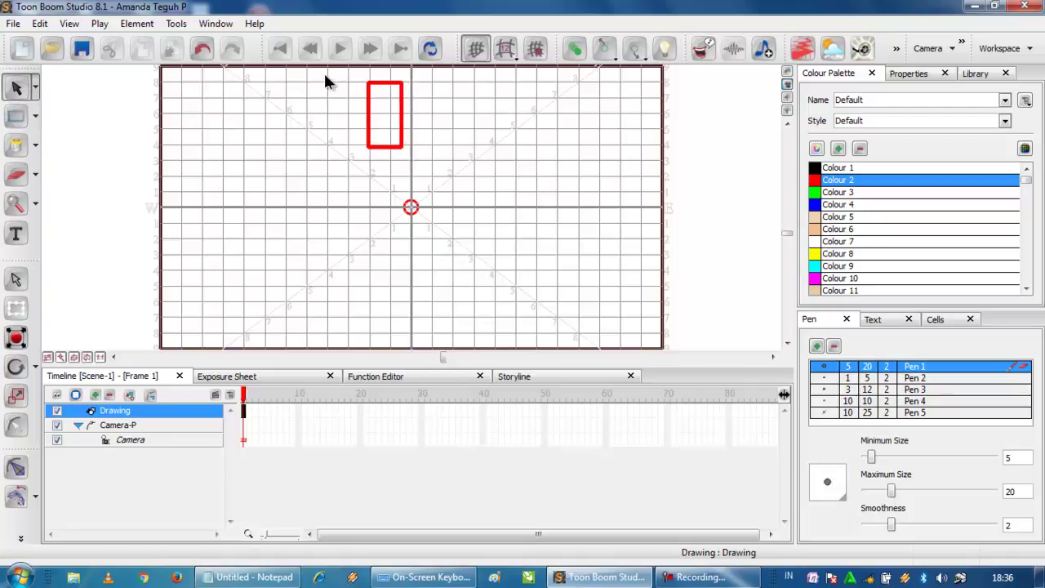
{"action": "left_click_drag", "start_coordinate": [402, 110], "coordinate": [426, 106]}
{"action": "left_click", "coordinate": [16, 116]}
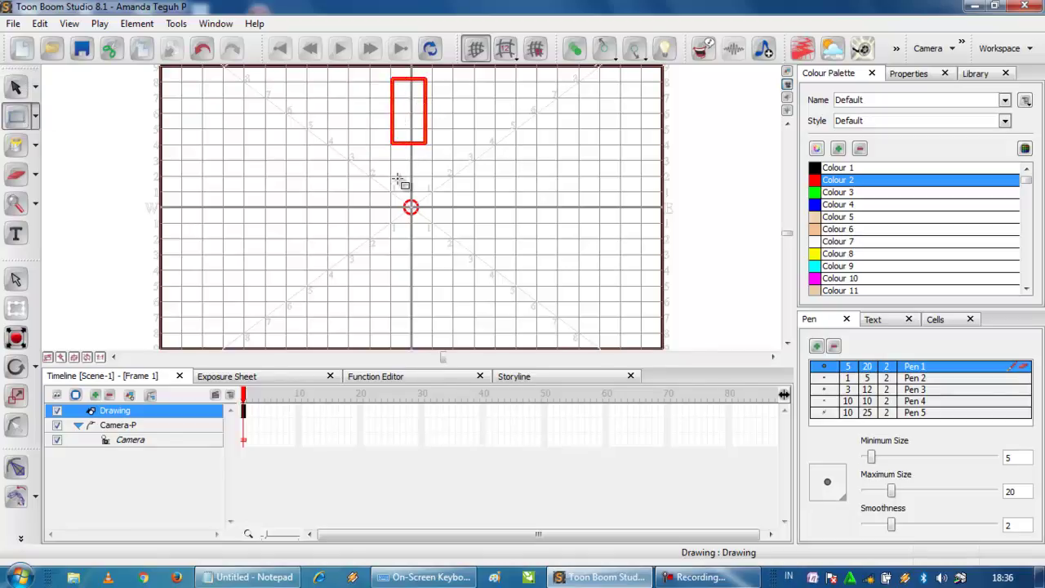
Step: On frame 2, turn on onion skinning with No Next Drawings and only the Previous Drawing shown
{"action": "left_click", "coordinate": [251, 418]}
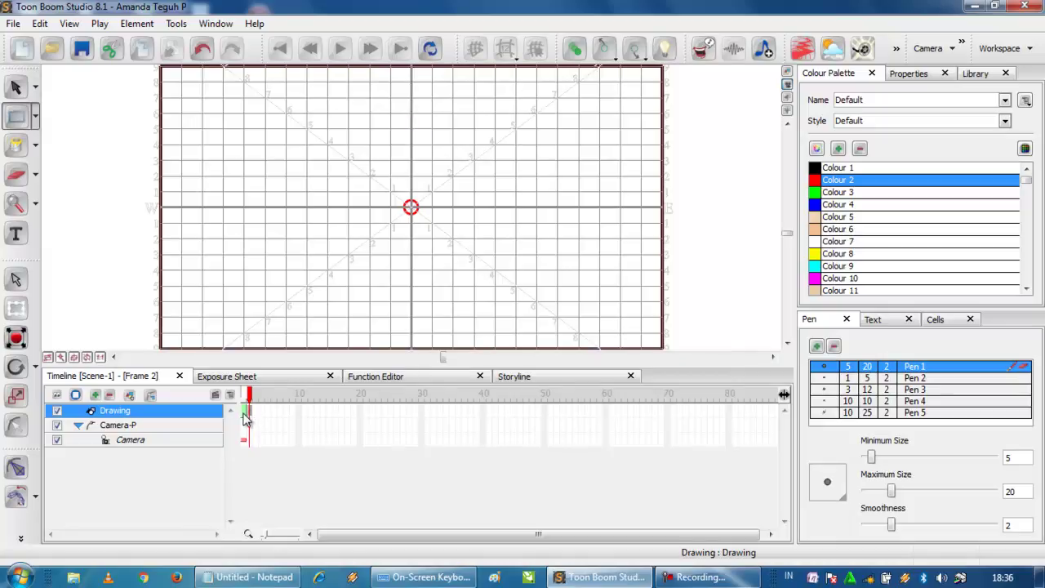
{"action": "left_click", "coordinate": [576, 50]}
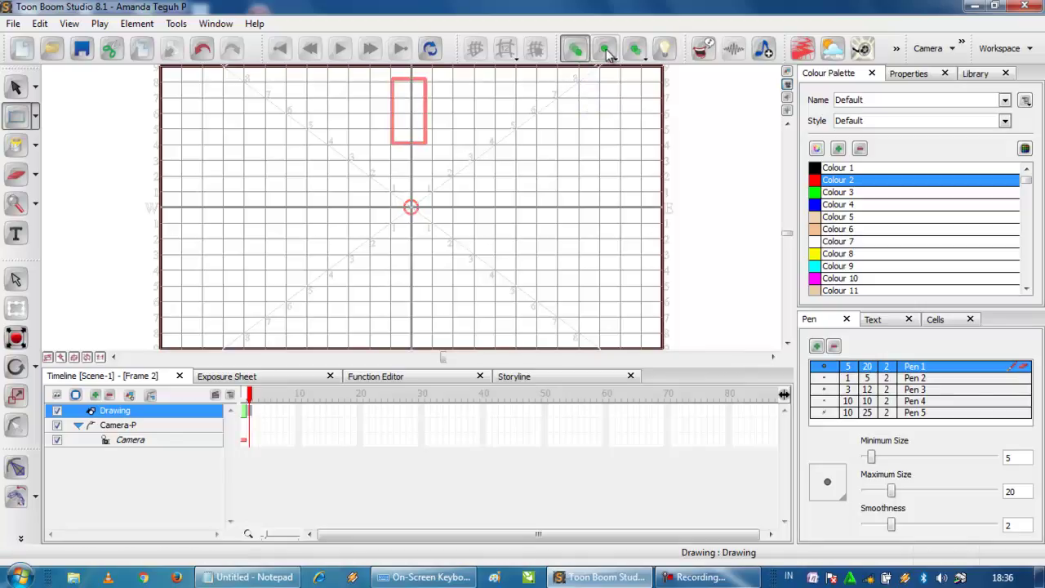
{"action": "left_click", "coordinate": [637, 56]}
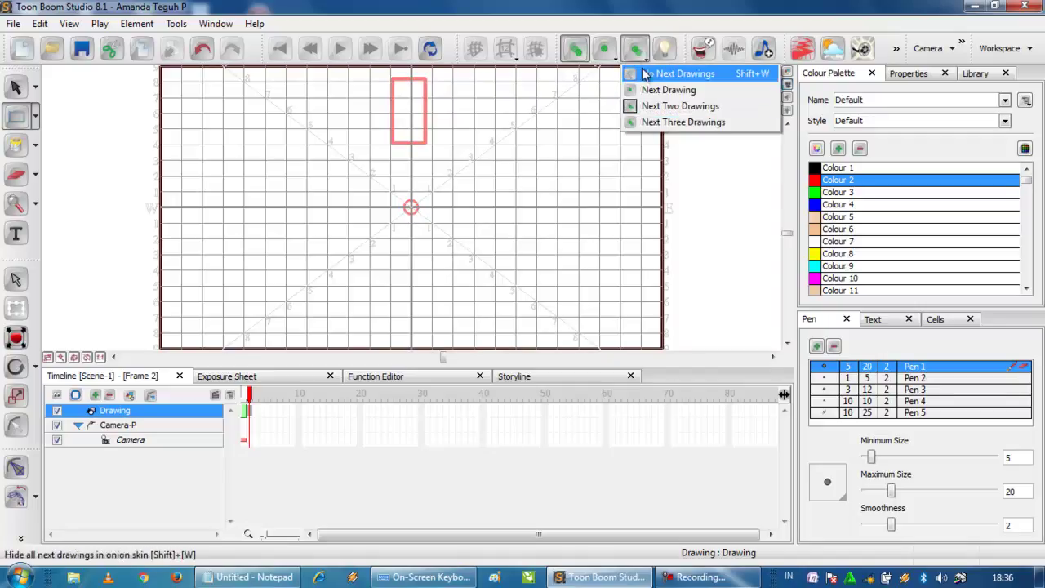
{"action": "left_click", "coordinate": [645, 75]}
{"action": "left_click", "coordinate": [605, 51]}
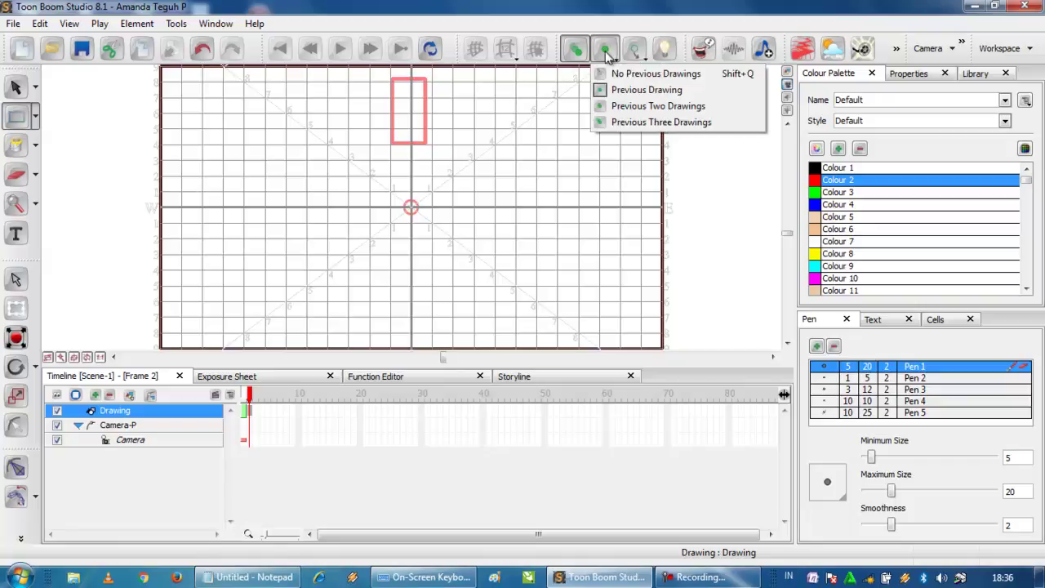
{"action": "left_click", "coordinate": [625, 93]}
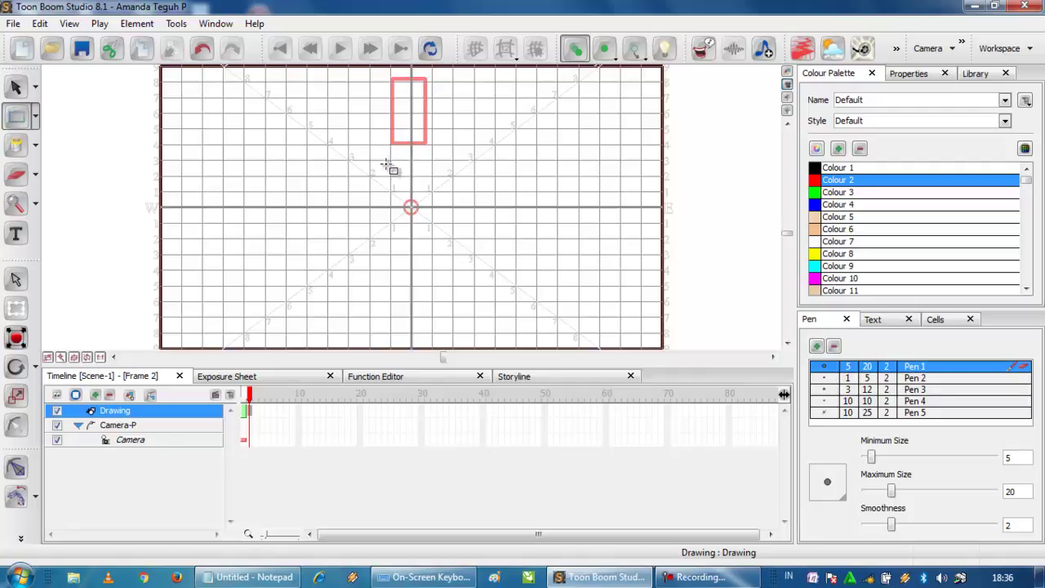
Step: Draw a tall red rectangle at the middle of frame 2 and align it beneath the previous drawing's rectangle
{"action": "left_click_drag", "start_coordinate": [392, 161], "coordinate": [428, 237]}
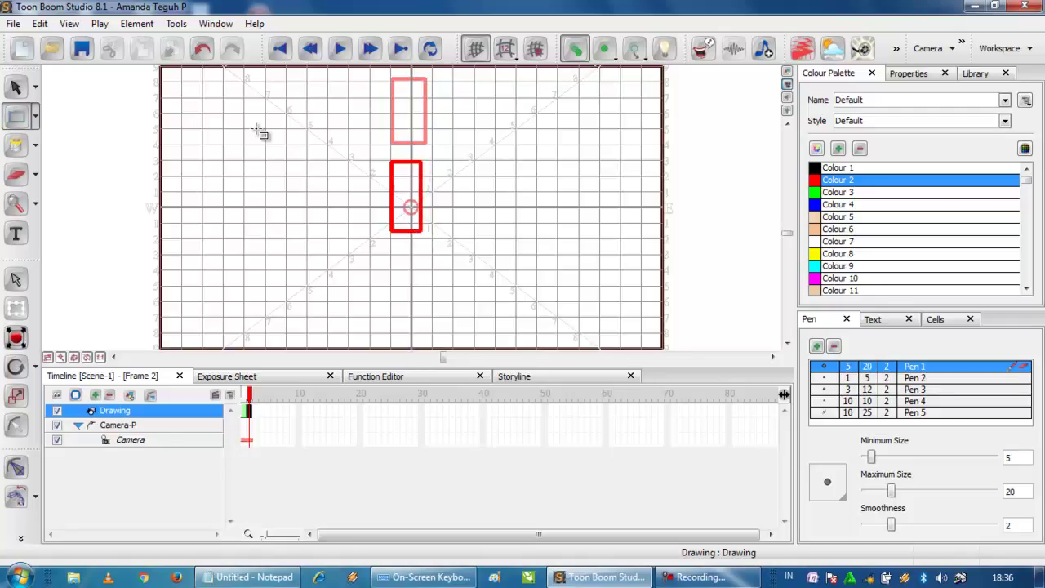
{"action": "left_click", "coordinate": [15, 91]}
{"action": "left_click_drag", "start_coordinate": [372, 152], "coordinate": [447, 240]}
{"action": "left_click", "coordinate": [415, 214]}
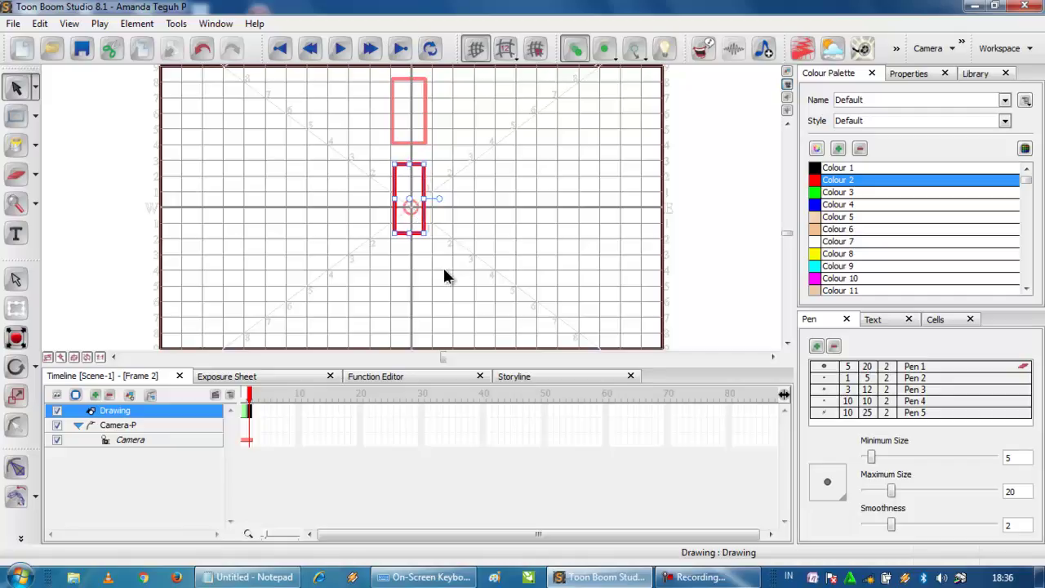
Step: On frame 3, draw a tall red rectangle directly below the onion-skinned one, near the bottom of the camera frame
{"action": "left_click", "coordinate": [256, 416]}
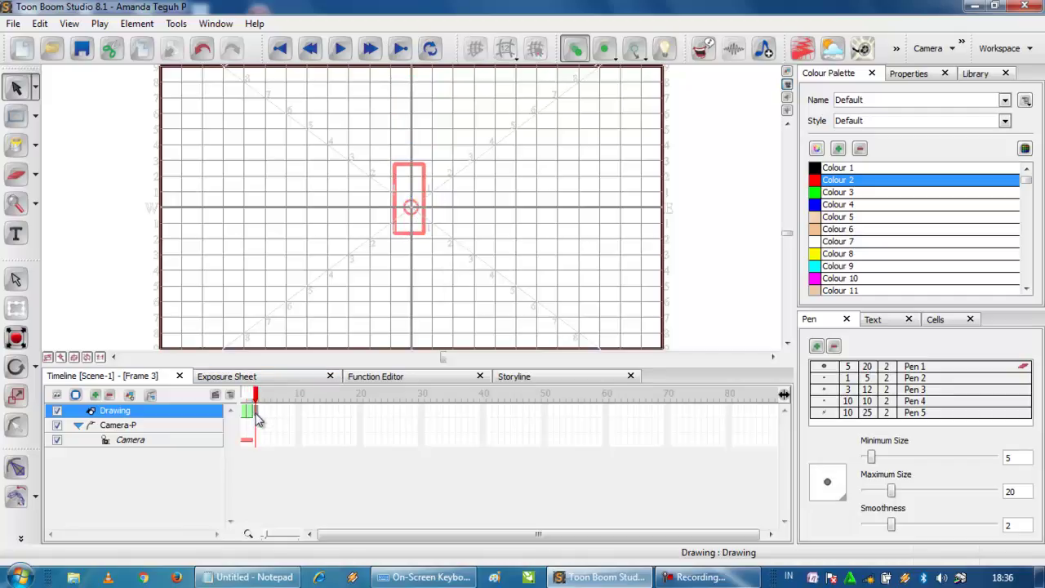
{"action": "left_click", "coordinate": [16, 118]}
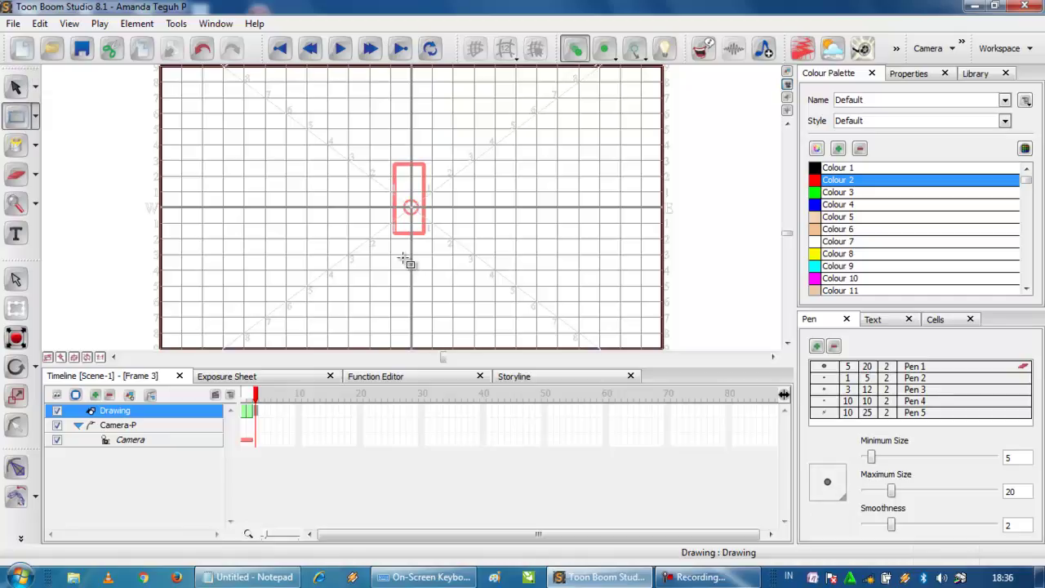
{"action": "mouse_move", "coordinate": [399, 252]}
{"action": "left_mouse_down"}
{"action": "mouse_move", "coordinate": [419, 291]}
{"action": "mouse_move", "coordinate": [418, 324]}
{"action": "left_mouse_up"}
{"action": "key", "text": "ctrl+z"}
{"action": "mouse_move", "coordinate": [395, 256]}
{"action": "left_mouse_down"}
{"action": "mouse_move", "coordinate": [418, 284]}
{"action": "mouse_move", "coordinate": [425, 345]}
{"action": "mouse_move", "coordinate": [424, 331]}
{"action": "left_mouse_up"}
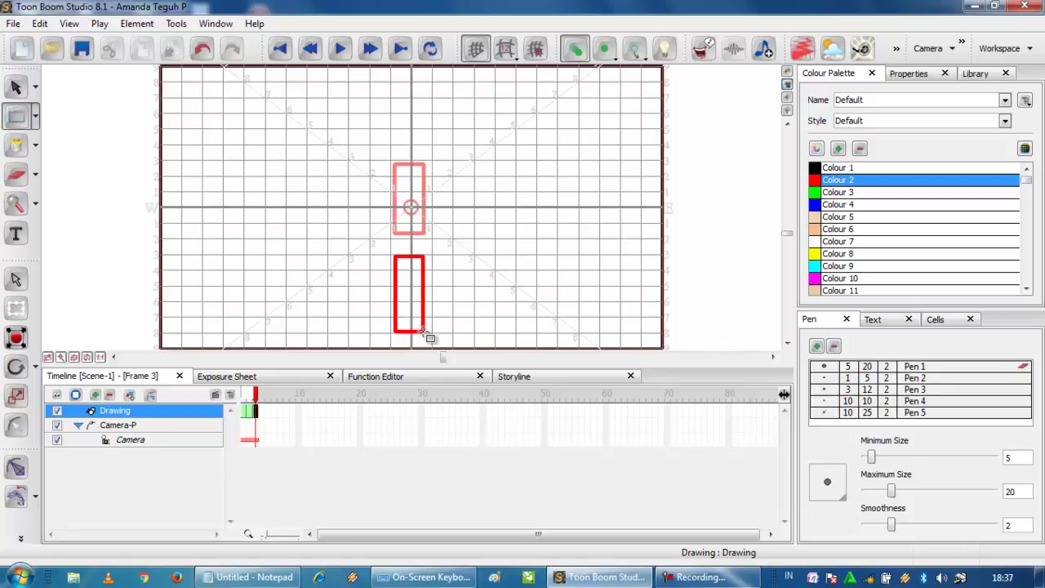
Step: Draw a squashed, nearly square red rectangle on frame 4 and a wider, flatter one on frame 5, on the same base line
{"action": "left_click", "coordinate": [261, 408]}
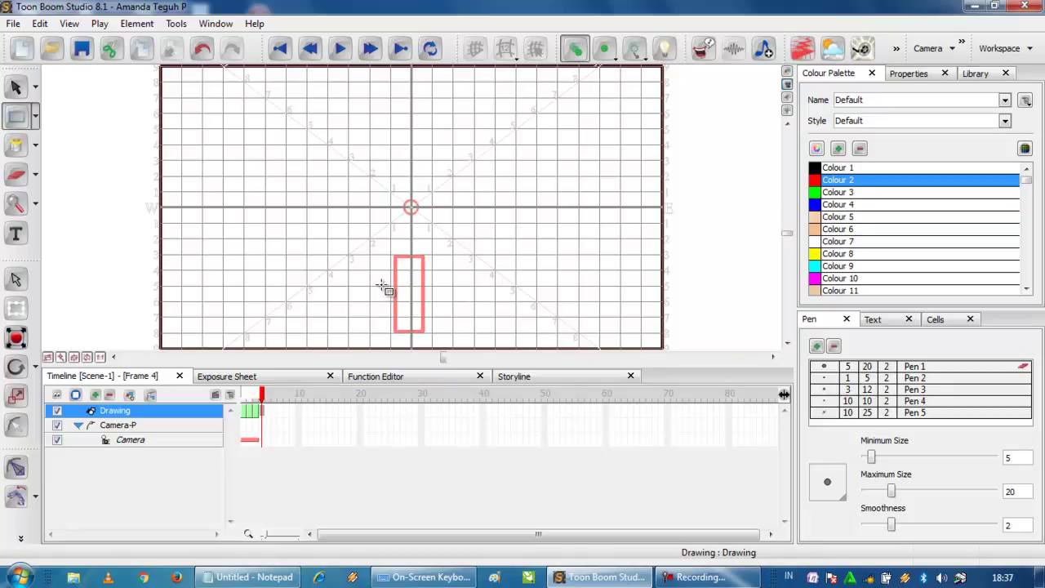
{"action": "left_click_drag", "start_coordinate": [381, 282], "coordinate": [436, 331]}
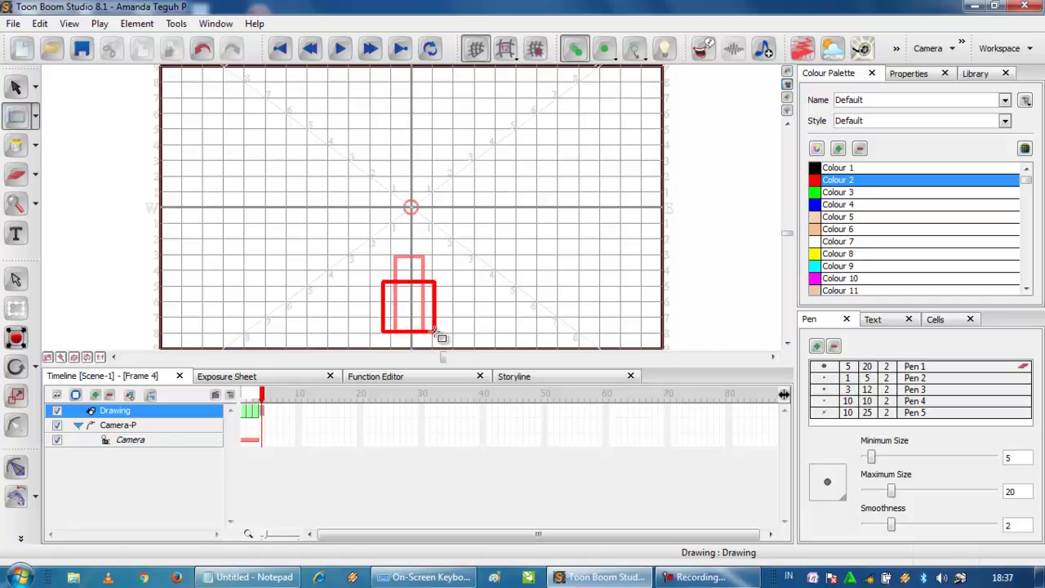
{"action": "left_click", "coordinate": [268, 413]}
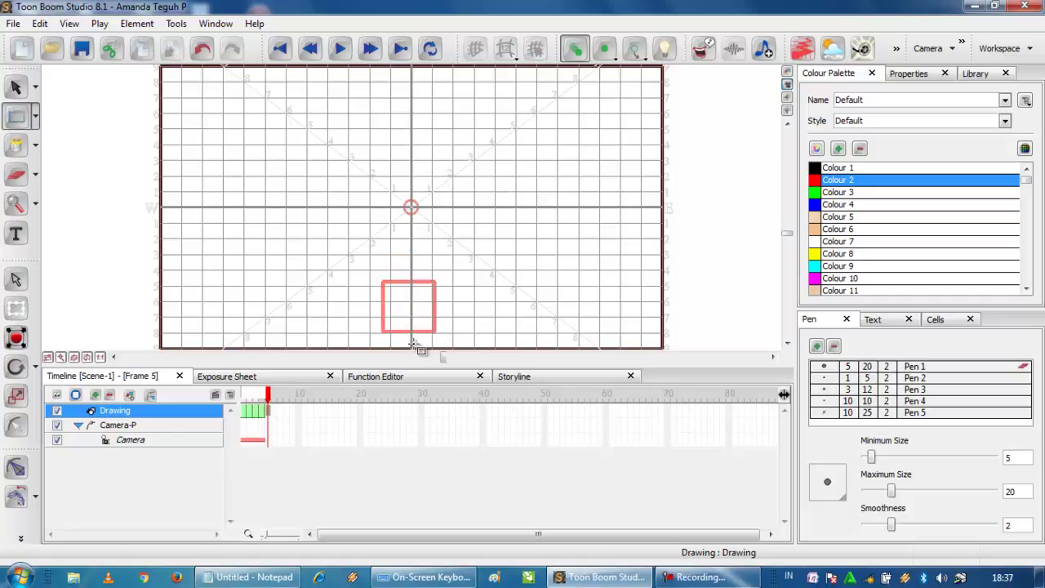
{"action": "left_click_drag", "start_coordinate": [367, 302], "coordinate": [451, 333]}
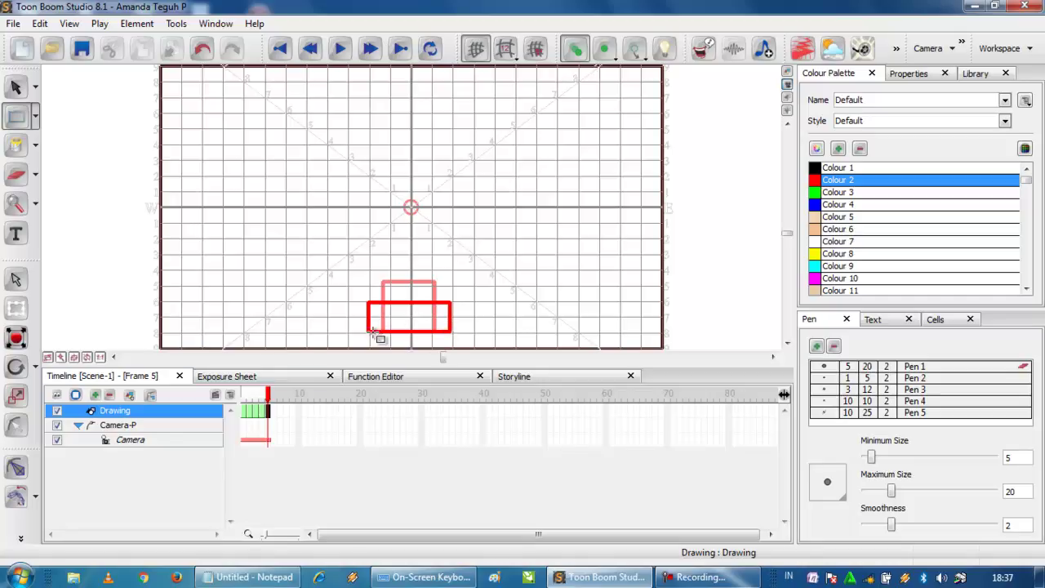
Step: On frame 6, draw the widest and flattest red rectangle on the base line and centre it on the vertical axis
{"action": "left_click", "coordinate": [274, 413]}
{"action": "left_click_drag", "start_coordinate": [357, 310], "coordinate": [420, 317]}
{"action": "left_click", "coordinate": [16, 87]}
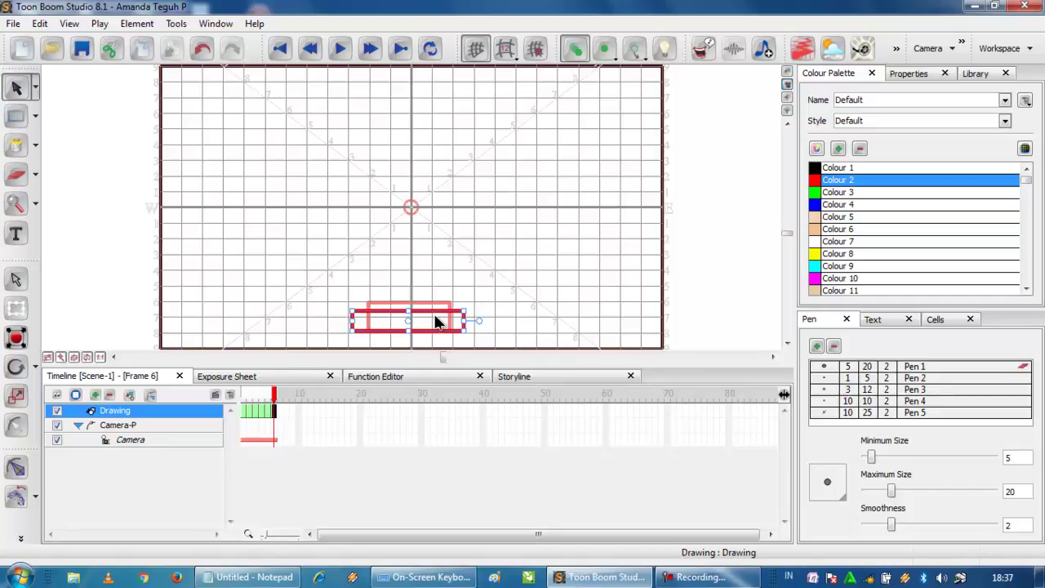
{"action": "left_click", "coordinate": [16, 116]}
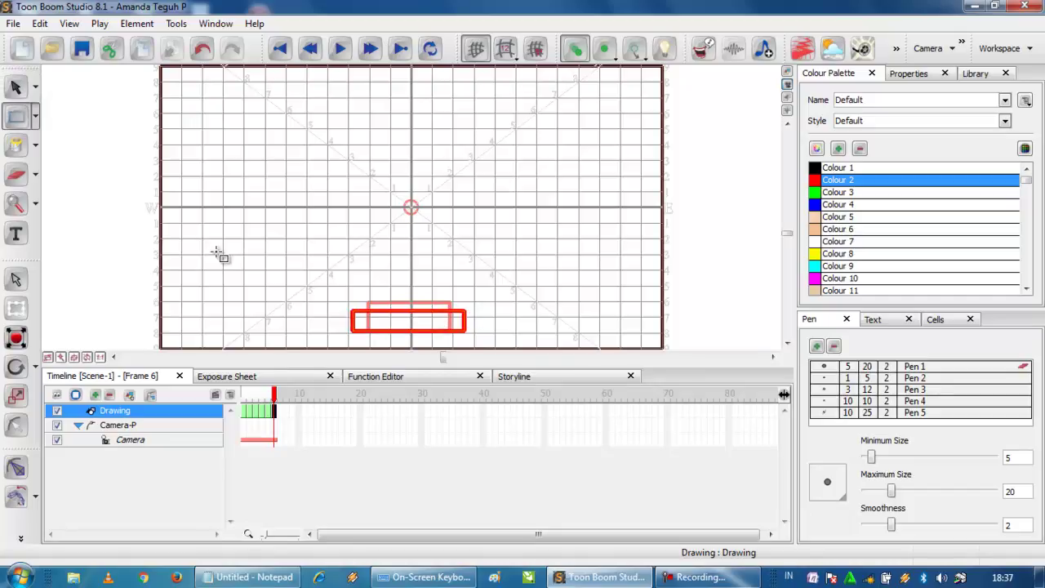
Step: Draw a narrower, taller red rectangle on frame 7 and a nearly square one on frame 8, keeping the same base line
{"action": "left_click", "coordinate": [280, 412]}
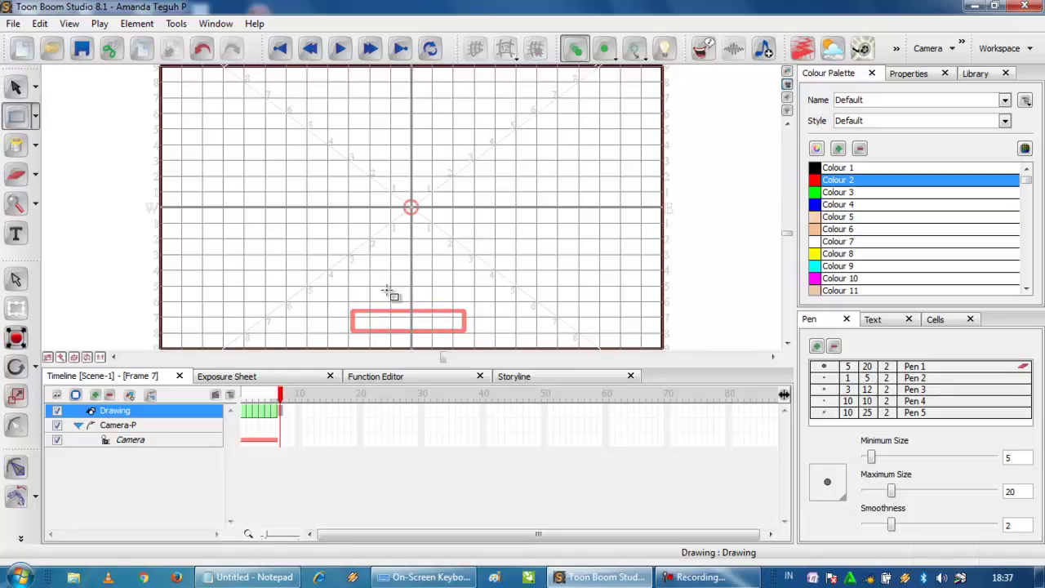
{"action": "left_click_drag", "start_coordinate": [368, 292], "coordinate": [455, 331]}
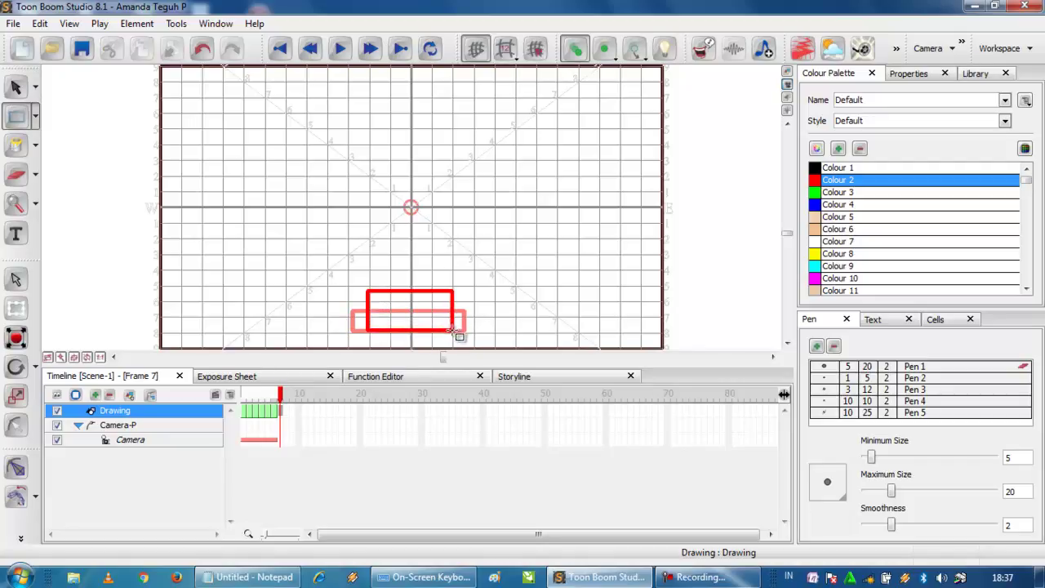
{"action": "left_click", "coordinate": [290, 415]}
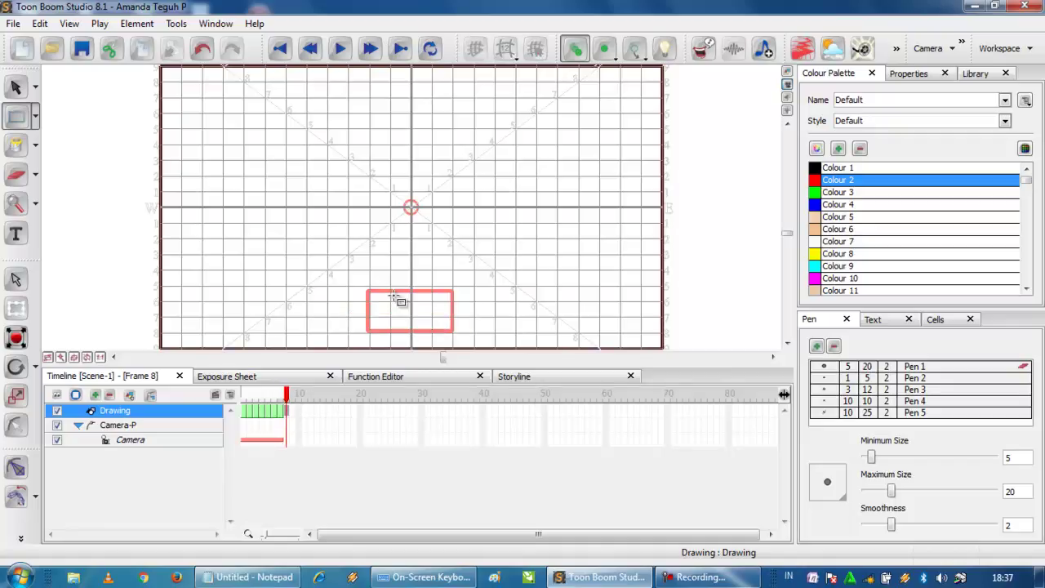
{"action": "left_click_drag", "start_coordinate": [387, 275], "coordinate": [439, 331]}
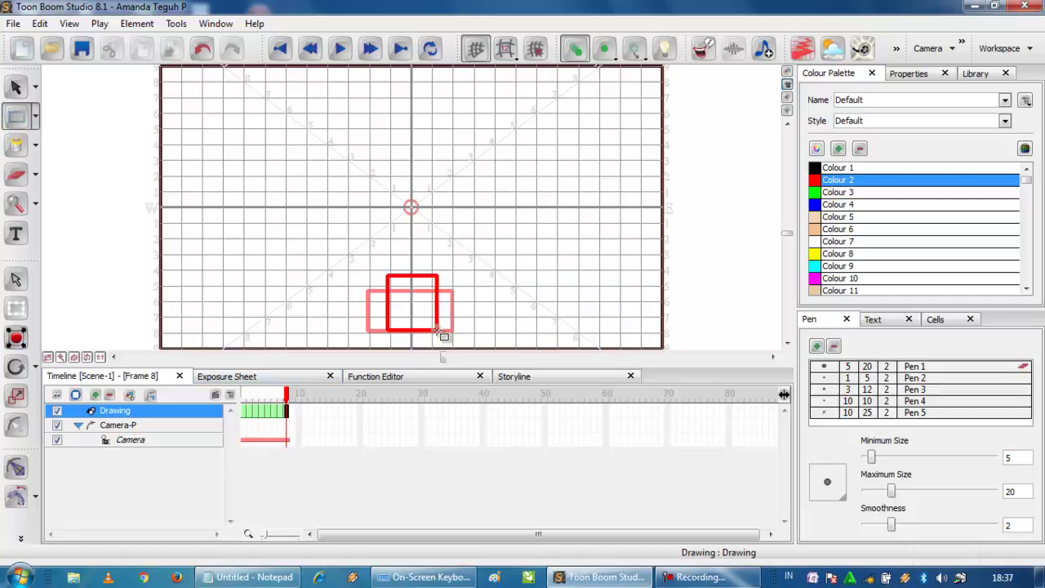
Step: On frame 9, draw a taller, narrower upright red rectangle on the base line and align it with the vertical axis
{"action": "left_click", "coordinate": [293, 411]}
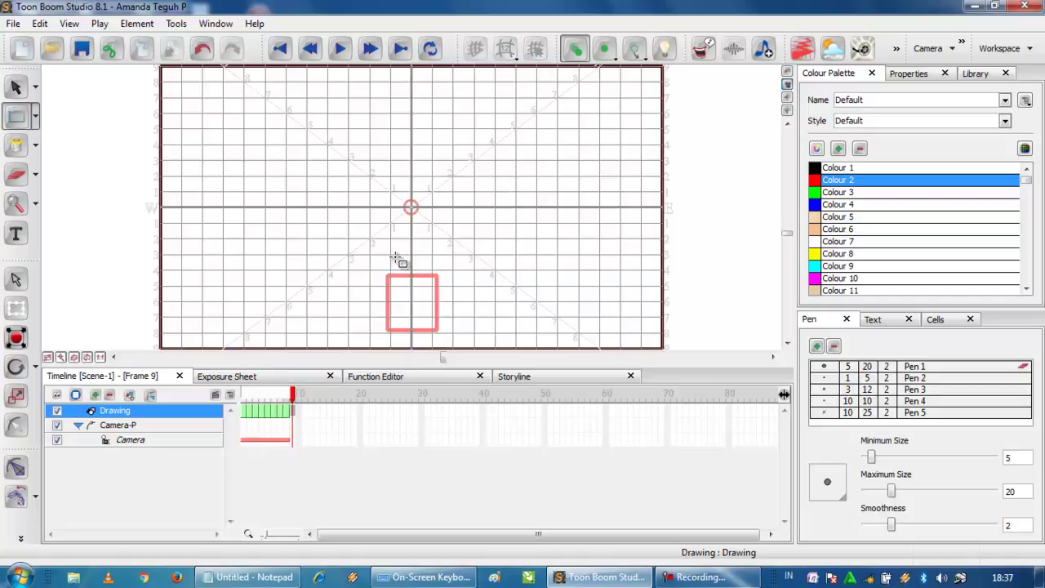
{"action": "left_click_drag", "start_coordinate": [393, 263], "coordinate": [432, 329]}
{"action": "left_click", "coordinate": [19, 87]}
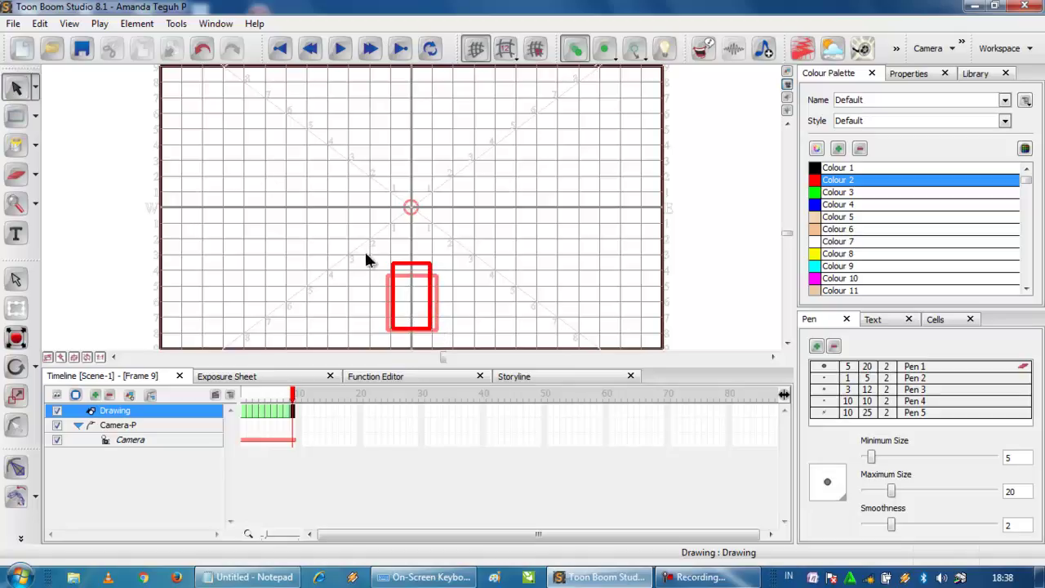
{"action": "left_click", "coordinate": [406, 267]}
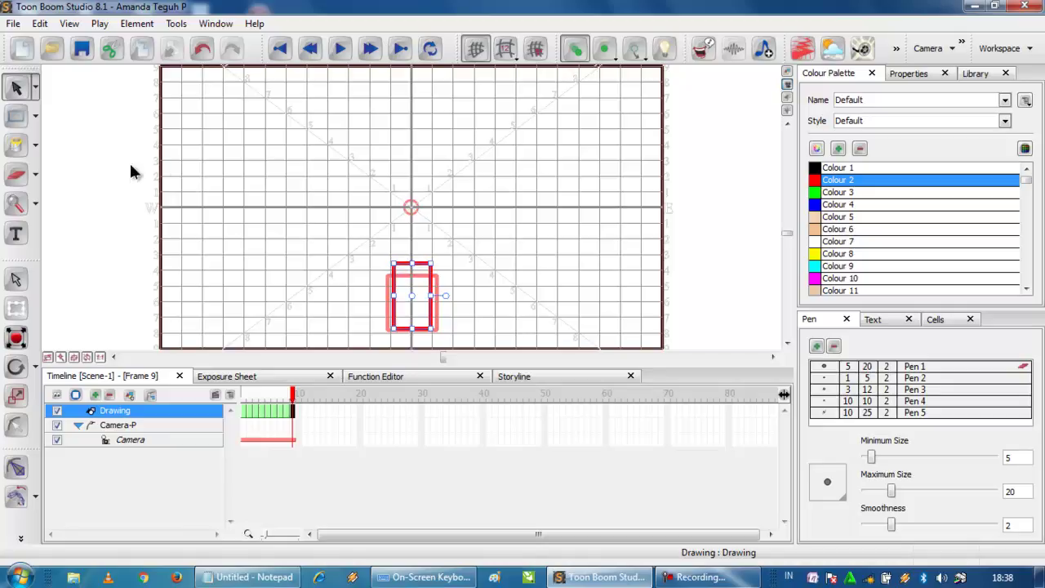
Step: On frame 10, draw a shorter, wider, nearly square red rectangle on the same base line
{"action": "left_click", "coordinate": [299, 413]}
{"action": "key", "text": "r"}
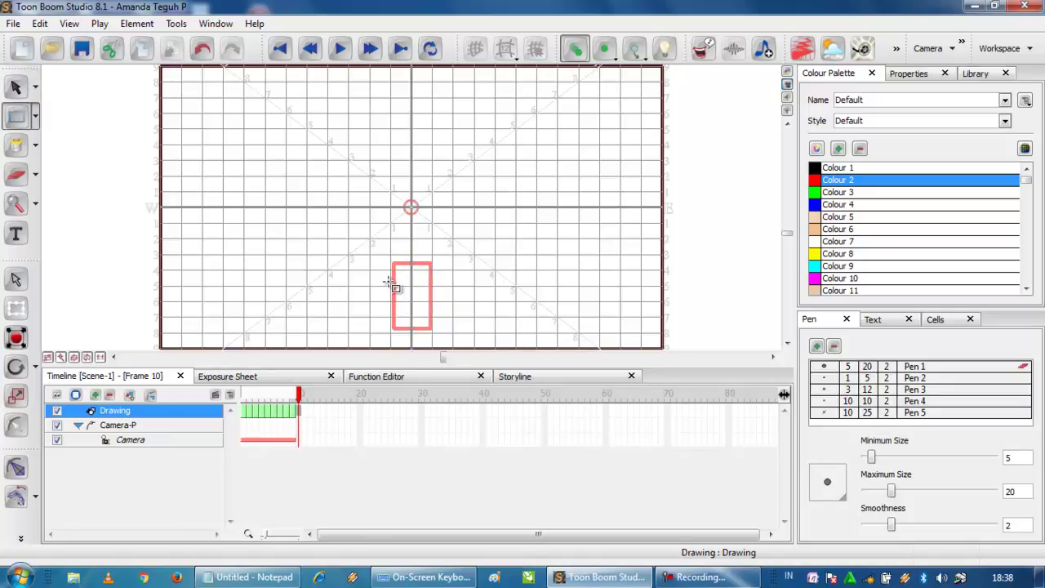
{"action": "left_click_drag", "start_coordinate": [388, 278], "coordinate": [435, 328]}
{"action": "left_click_drag", "start_coordinate": [436, 328], "coordinate": [438, 329]}
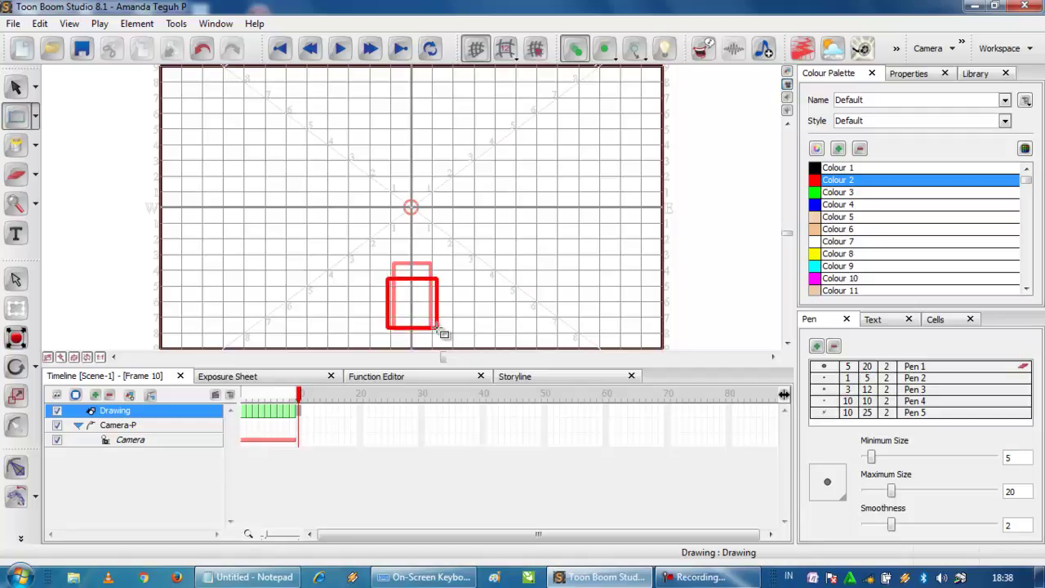
{"action": "left_click_drag", "start_coordinate": [439, 330], "coordinate": [437, 332]}
Step: Draw a wide, flat red rectangle on frame 11 and a narrower, nearly square one on frame 12, keeping the base line
{"action": "left_click", "coordinate": [306, 410]}
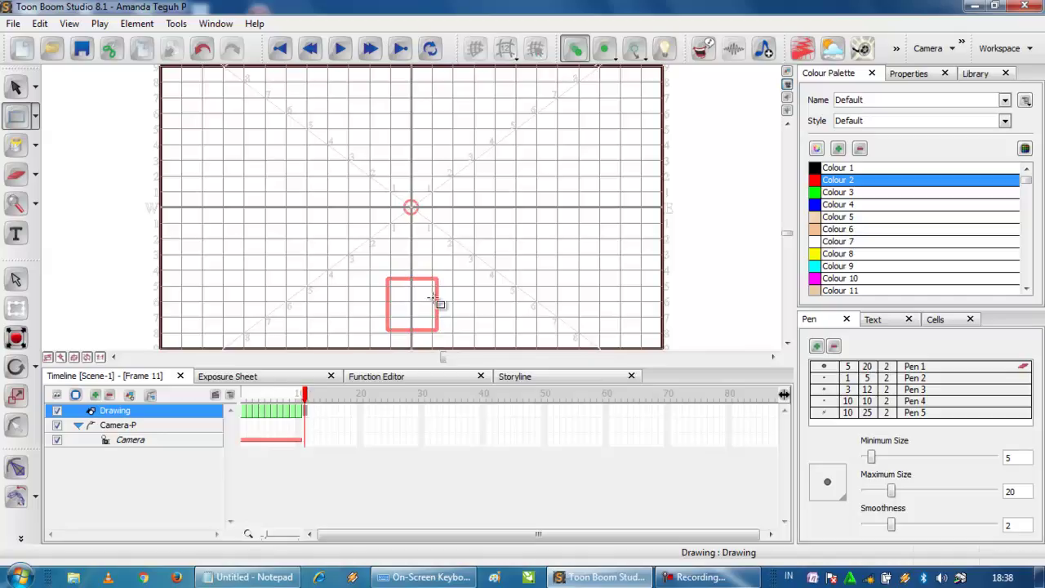
{"action": "left_click_drag", "start_coordinate": [377, 290], "coordinate": [446, 331]}
{"action": "left_click", "coordinate": [311, 413]}
{"action": "left_click_drag", "start_coordinate": [384, 281], "coordinate": [439, 333]}
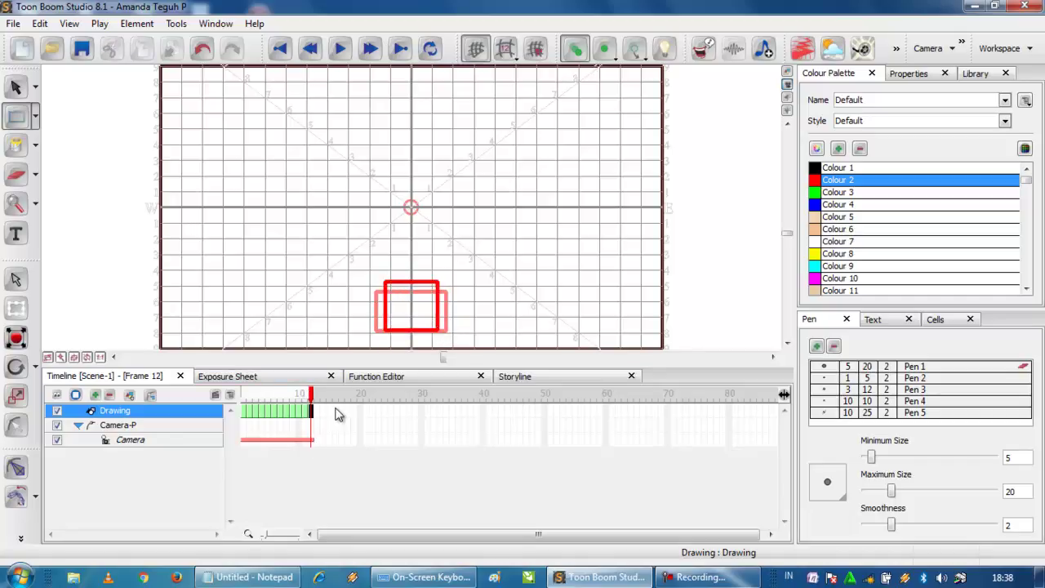
Step: Draw a slightly taller, narrower red rectangle on frame 13 and an even narrower upright one on frame 14, on the base line
{"action": "left_click", "coordinate": [318, 414]}
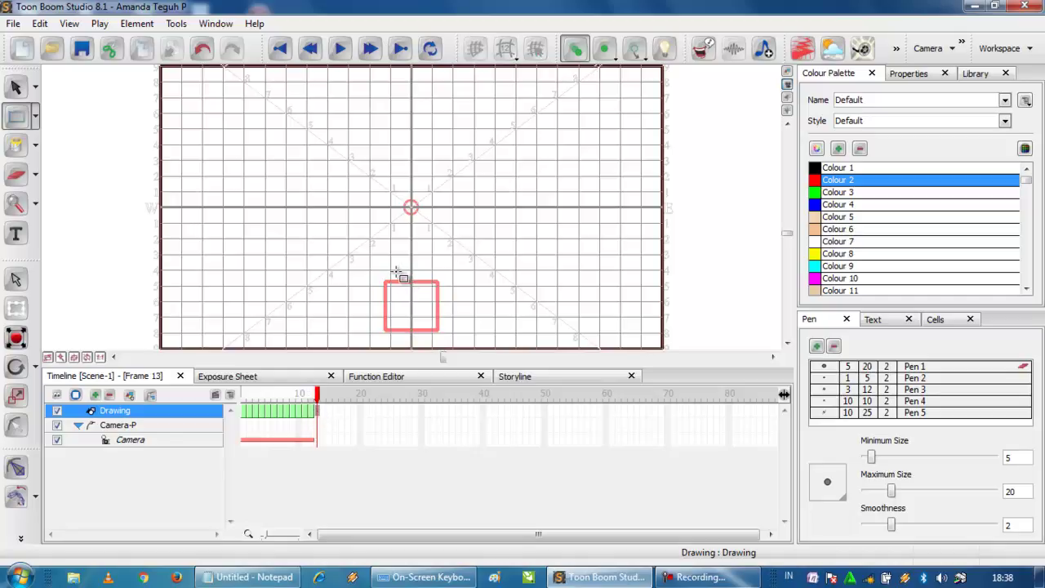
{"action": "left_click_drag", "start_coordinate": [390, 276], "coordinate": [434, 330]}
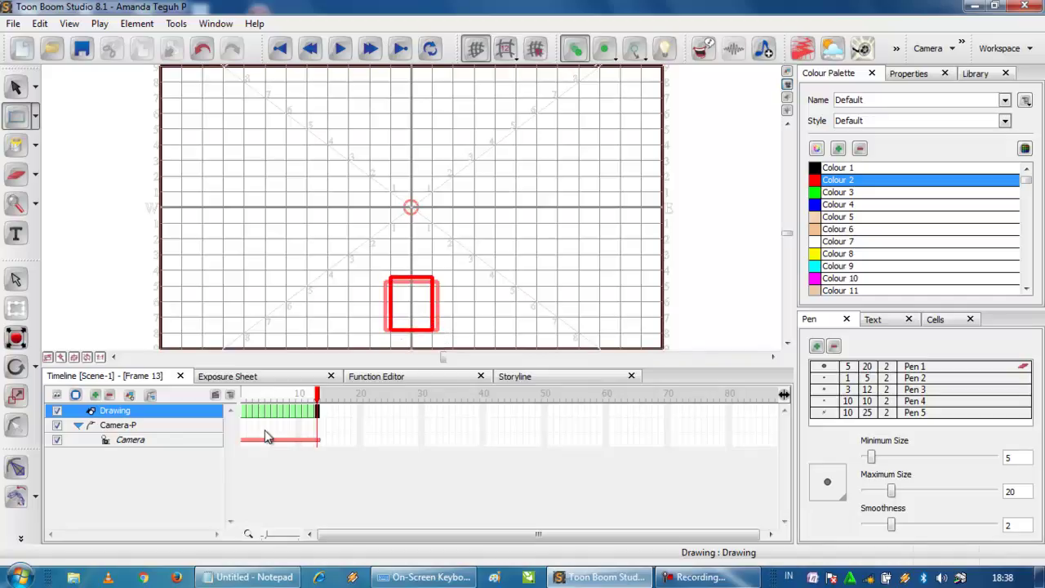
{"action": "left_click", "coordinate": [321, 412]}
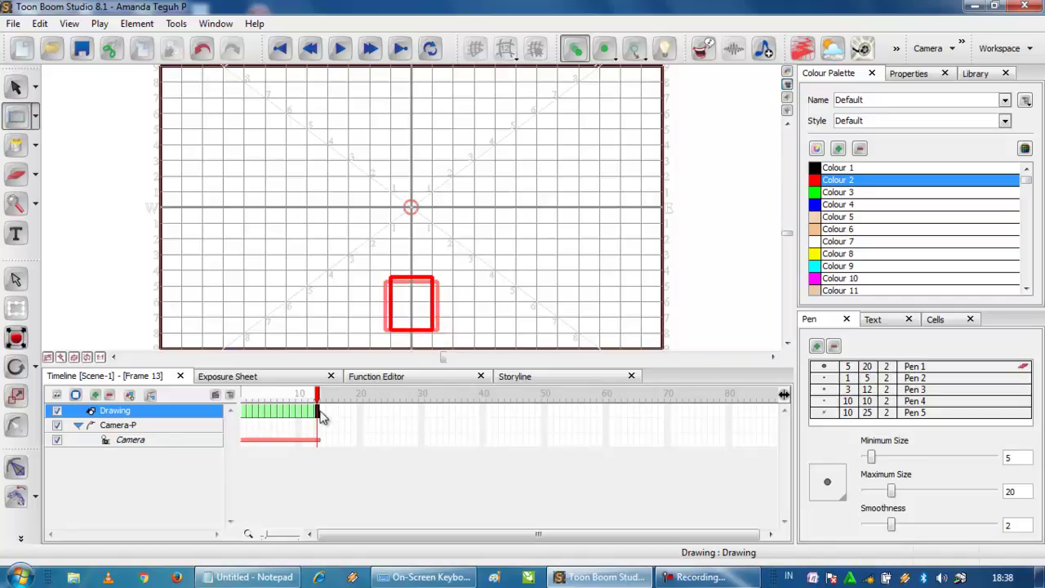
{"action": "left_click", "coordinate": [323, 417]}
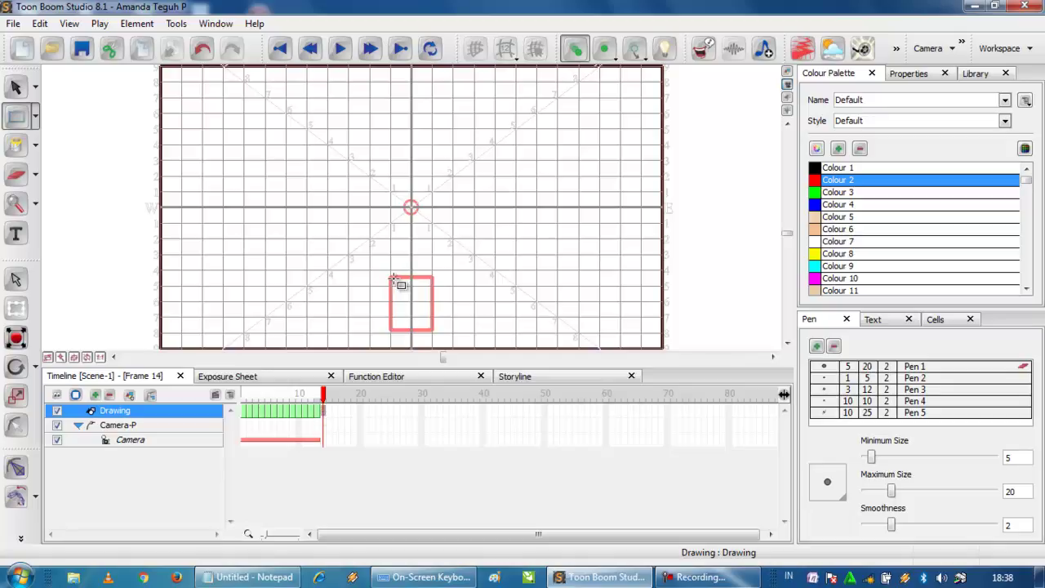
{"action": "left_click_drag", "start_coordinate": [395, 277], "coordinate": [430, 331]}
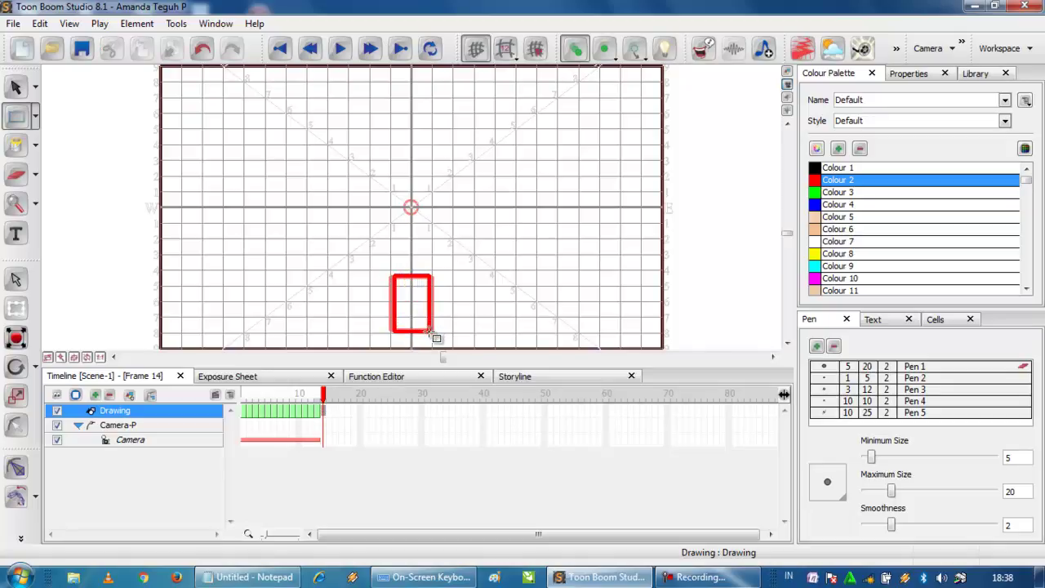
Step: Return to frame 1 and play the scene to check the motion of frames 1 to 14
{"action": "left_click_drag", "start_coordinate": [323, 397], "coordinate": [243, 397]}
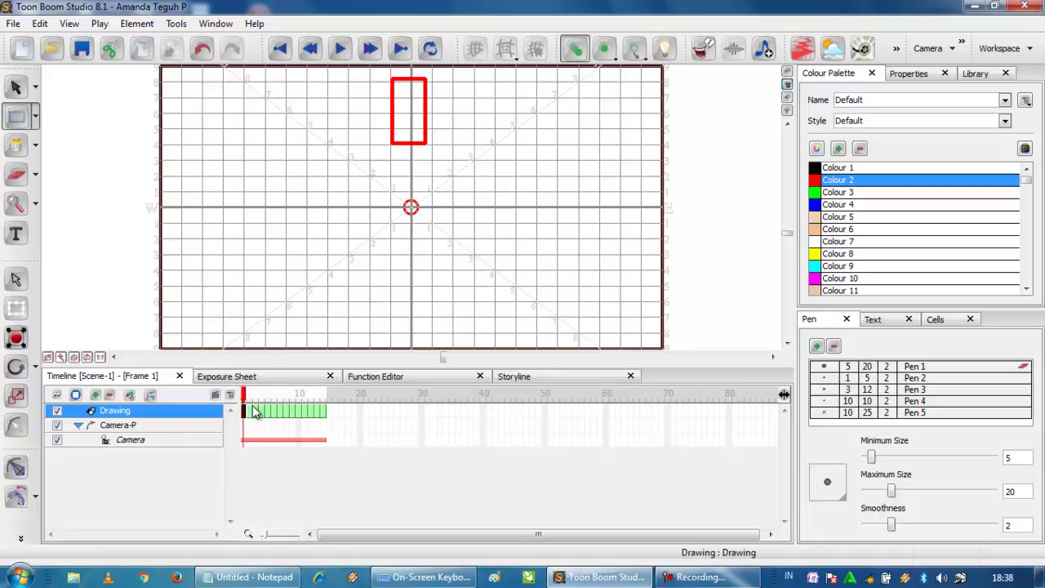
{"action": "mouse_move", "coordinate": [247, 400]}
{"action": "left_mouse_down"}
{"action": "mouse_move", "coordinate": [325, 399]}
{"action": "mouse_move", "coordinate": [249, 396]}
{"action": "left_mouse_up"}
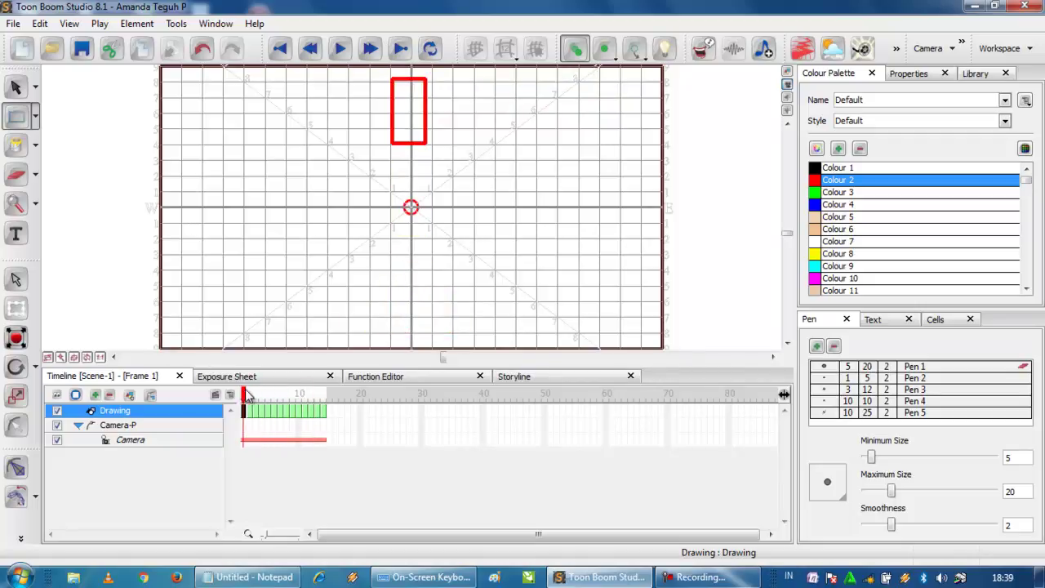
{"action": "left_click", "coordinate": [343, 53]}
{"action": "left_click", "coordinate": [343, 53]}
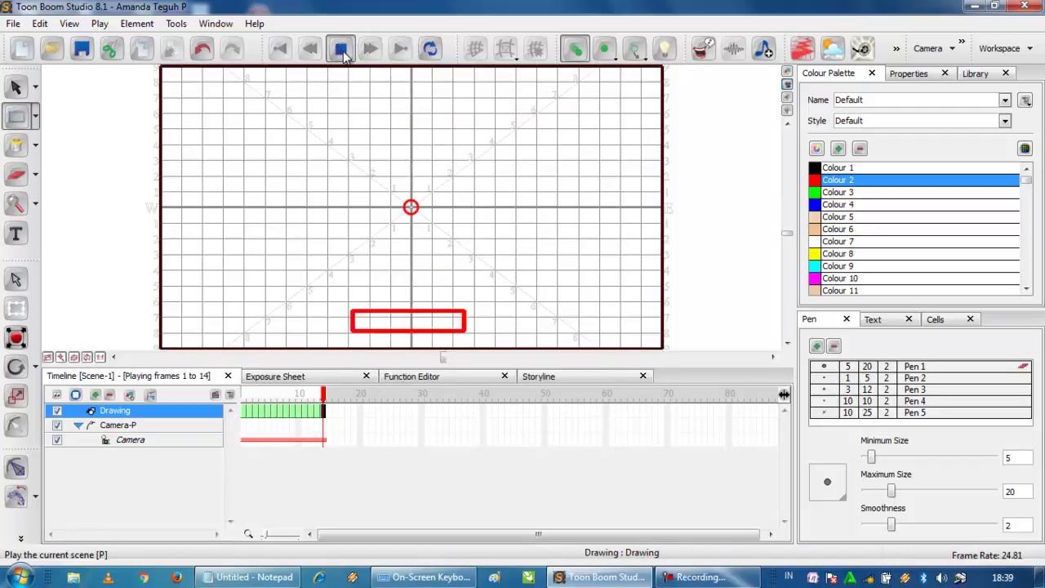
{"action": "left_click", "coordinate": [343, 53]}
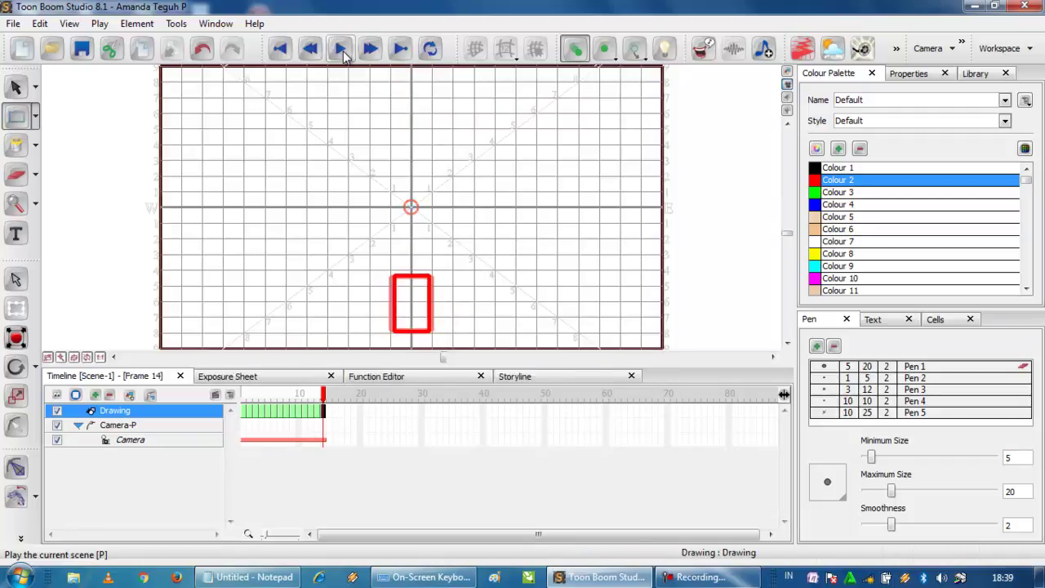
Step: On frame 15, draw a slightly shorter and wider red rectangle on the base line
{"action": "mouse_move", "coordinate": [325, 400]}
{"action": "left_mouse_down"}
{"action": "mouse_move", "coordinate": [316, 400]}
{"action": "mouse_move", "coordinate": [326, 402]}
{"action": "left_mouse_up"}
{"action": "left_click", "coordinate": [329, 411]}
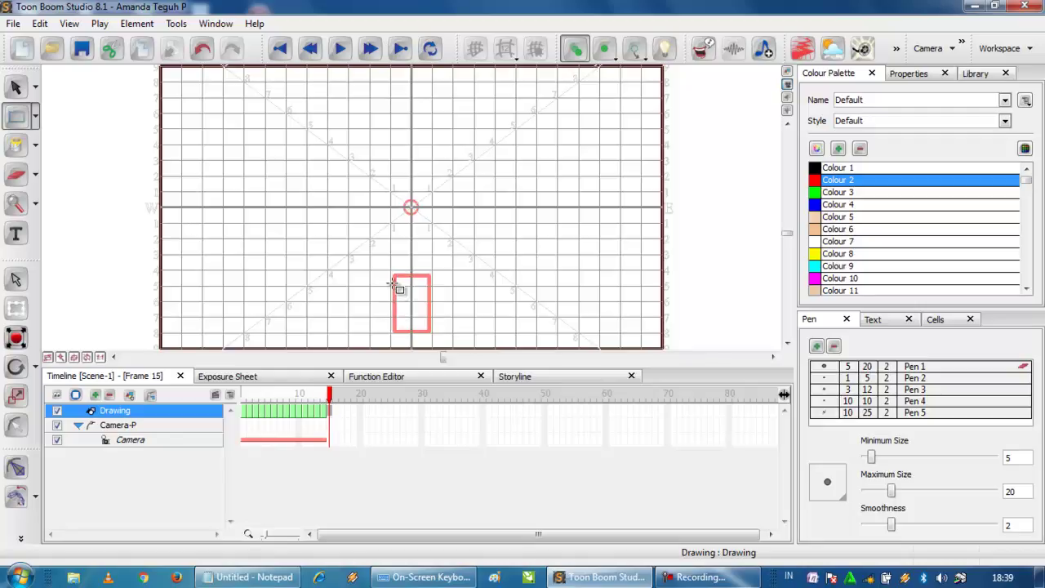
{"action": "left_click_drag", "start_coordinate": [391, 279], "coordinate": [438, 334]}
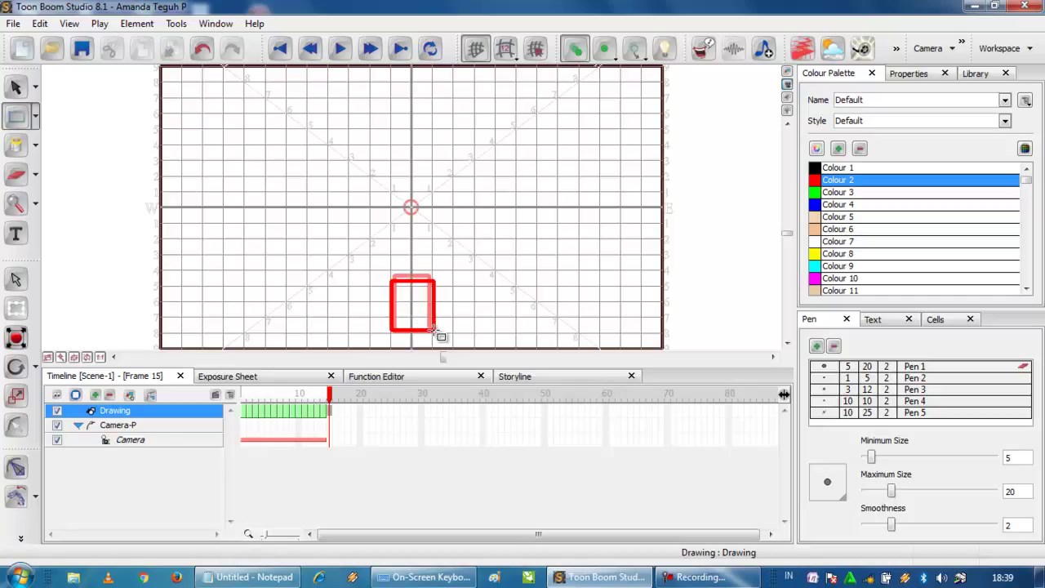
Step: Draw a nearly square red rectangle on frame 16, redoing the first attempt, and a slightly wider one on frame 17
{"action": "left_click", "coordinate": [335, 414]}
{"action": "left_click_drag", "start_coordinate": [390, 286], "coordinate": [441, 330]}
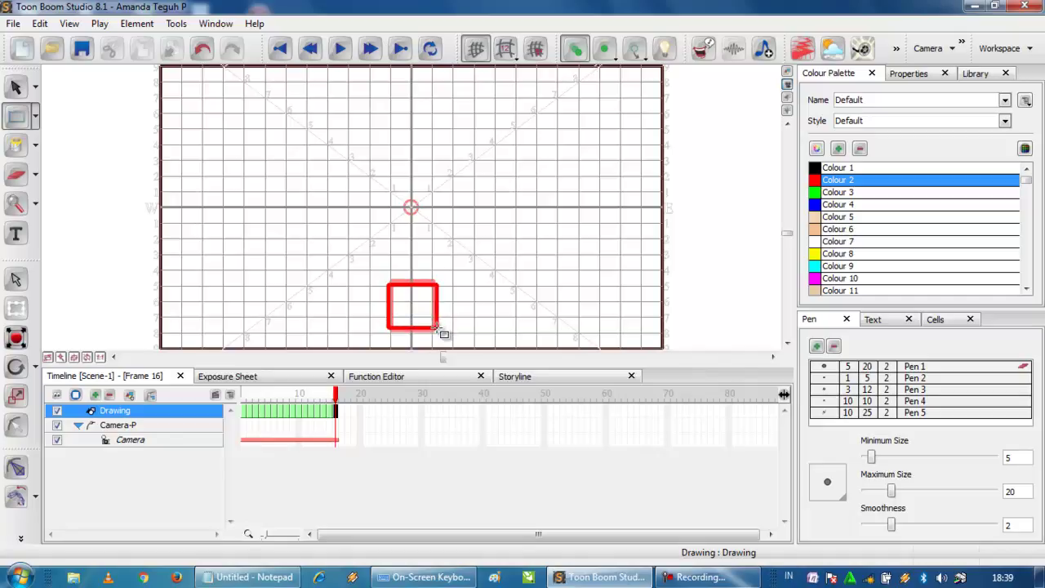
{"action": "key", "text": "ctrl+z"}
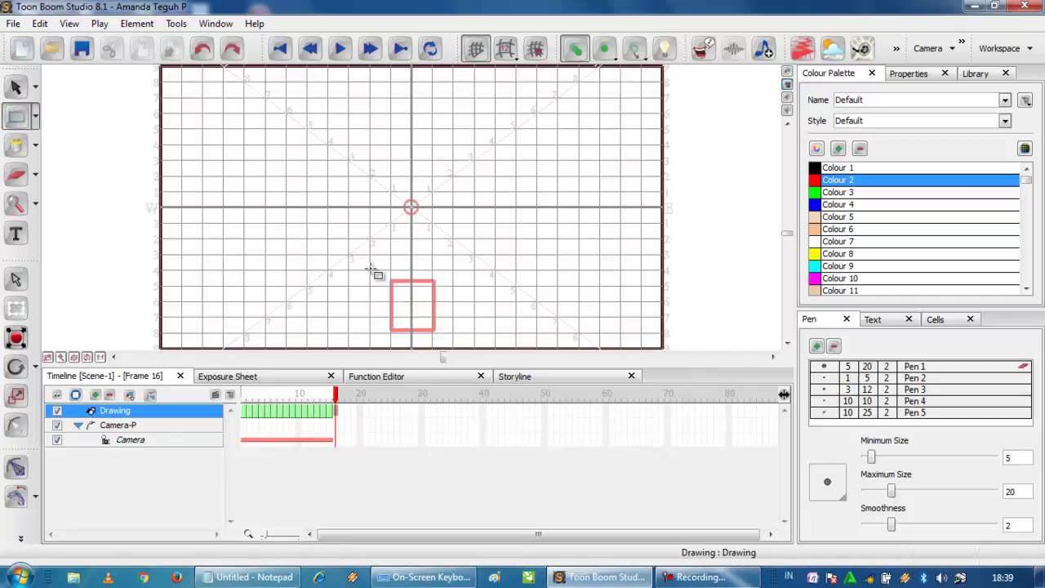
{"action": "left_click_drag", "start_coordinate": [390, 287], "coordinate": [438, 330]}
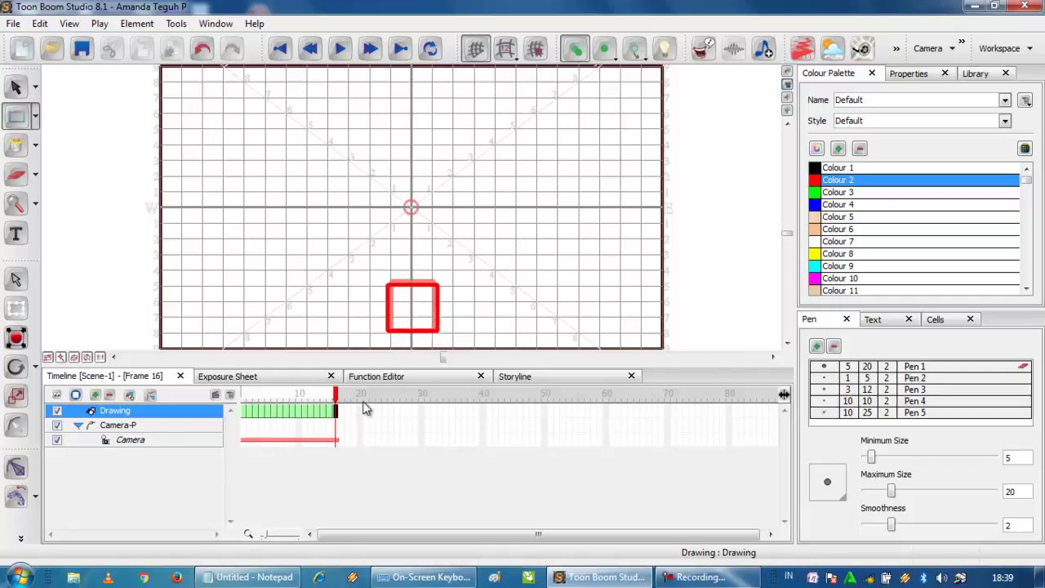
{"action": "left_click", "coordinate": [342, 411]}
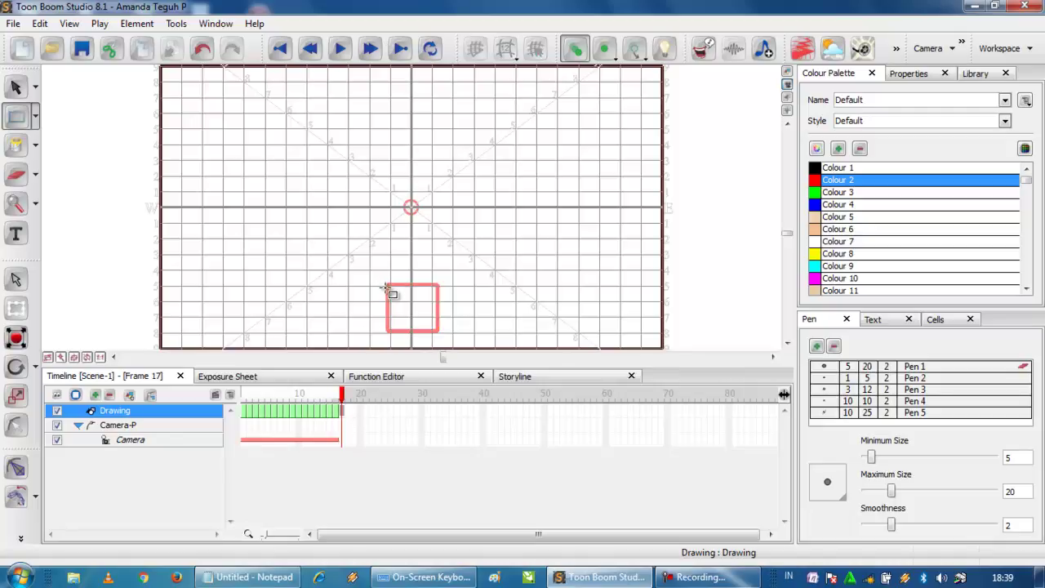
{"action": "left_click_drag", "start_coordinate": [387, 286], "coordinate": [442, 331]}
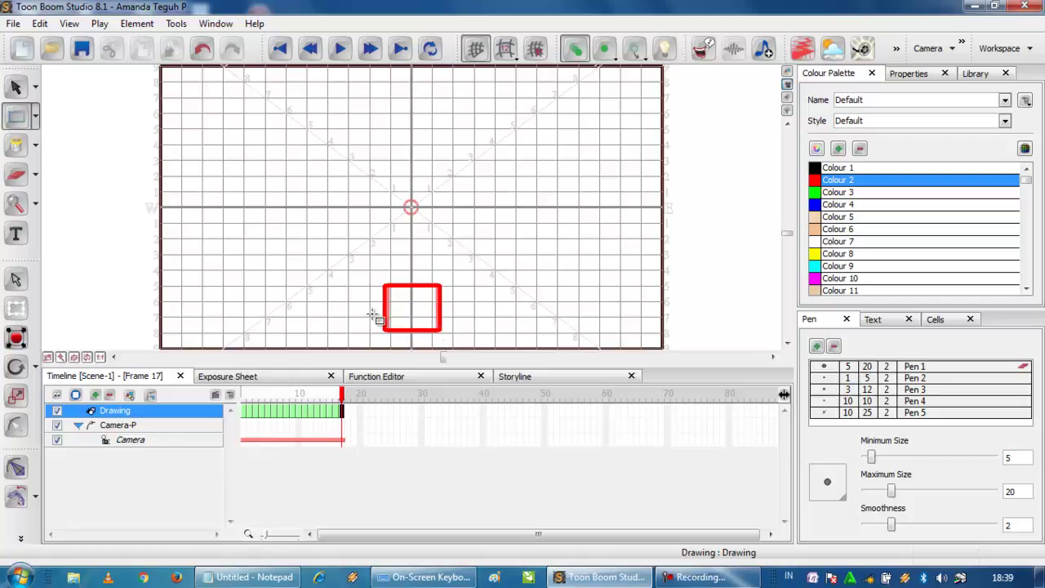
Step: Play the scene several times to check the motion of frames 1 to 17
{"action": "left_click", "coordinate": [341, 49]}
{"action": "left_click", "coordinate": [340, 49]}
{"action": "left_click", "coordinate": [341, 49]}
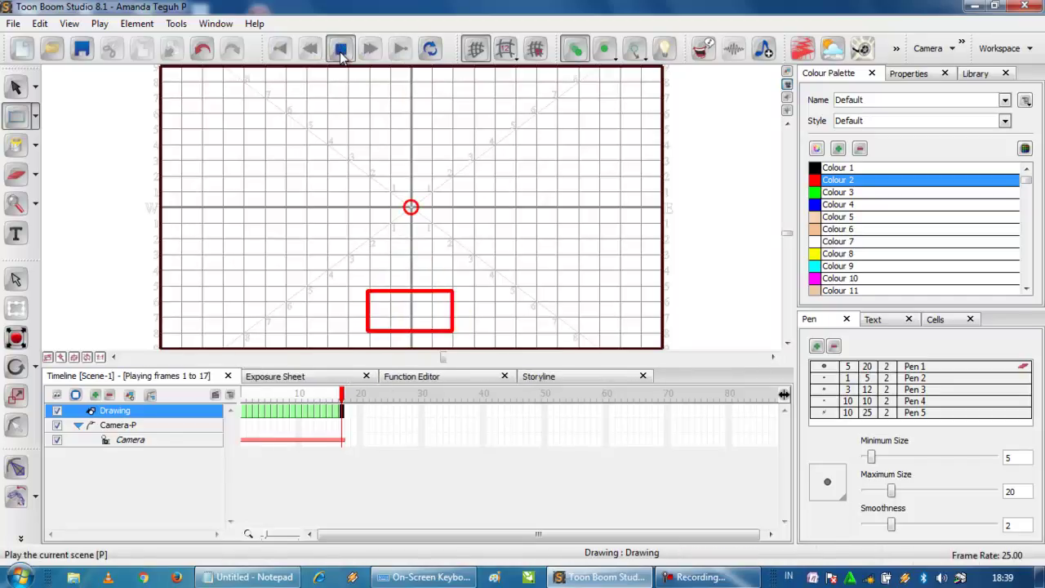
{"action": "left_click", "coordinate": [341, 49]}
{"action": "left_click", "coordinate": [340, 49]}
{"action": "left_click", "coordinate": [341, 49]}
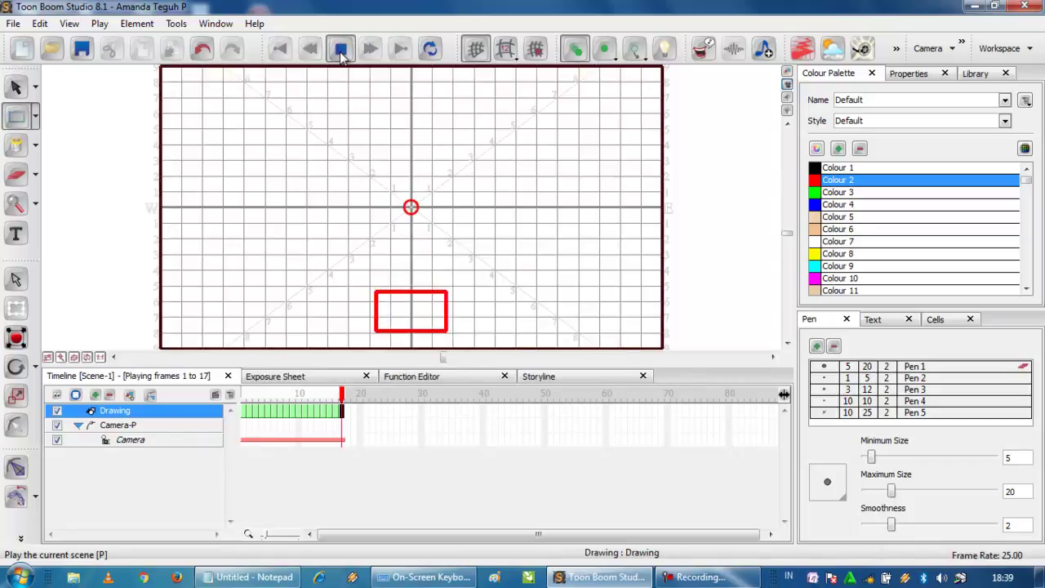
{"action": "left_click", "coordinate": [341, 49]}
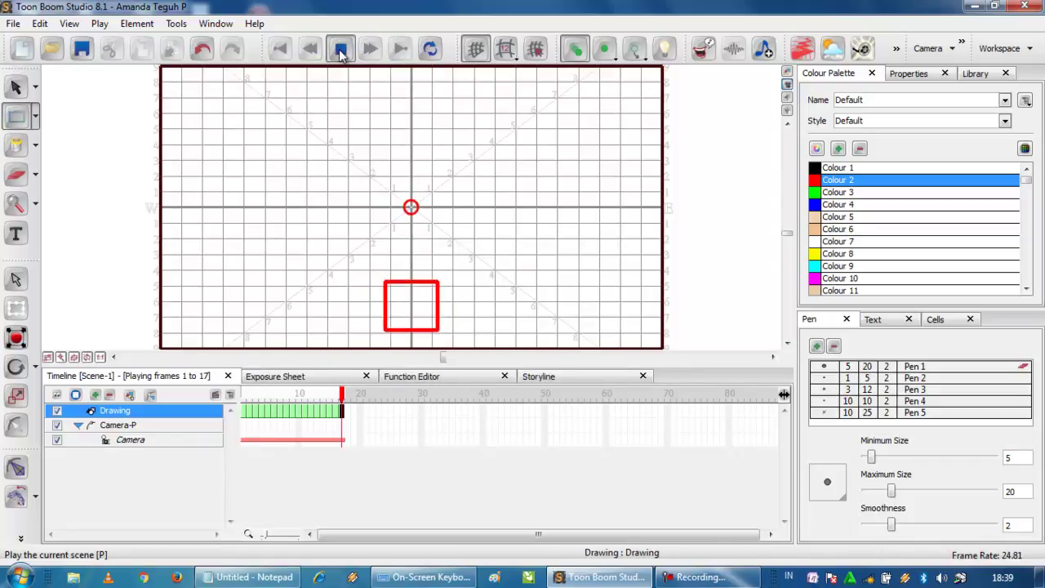
Step: Turn on loop playback, watch the animation repeat and stop it
{"action": "left_click", "coordinate": [433, 50]}
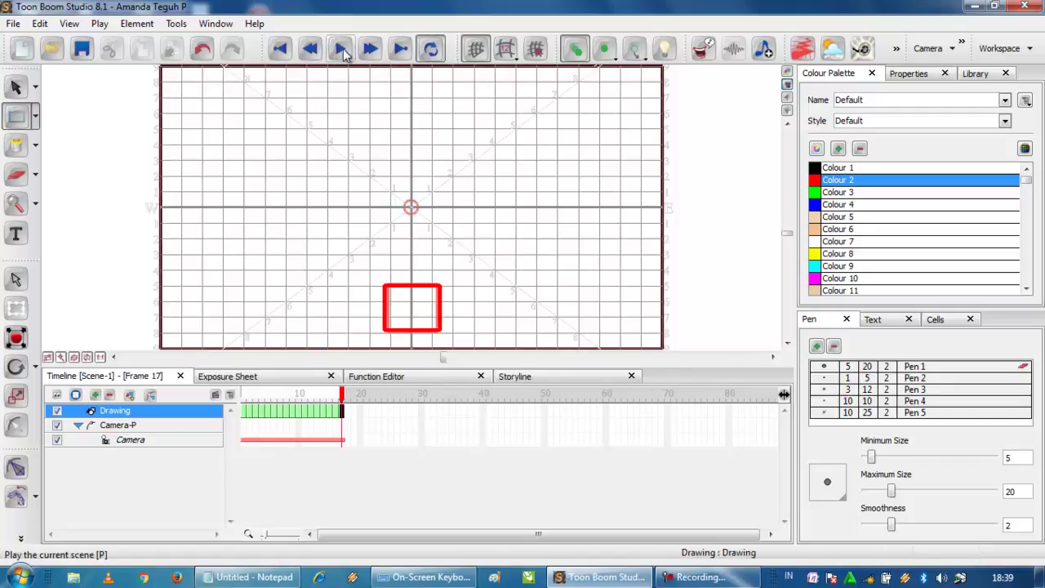
{"action": "left_click", "coordinate": [340, 49]}
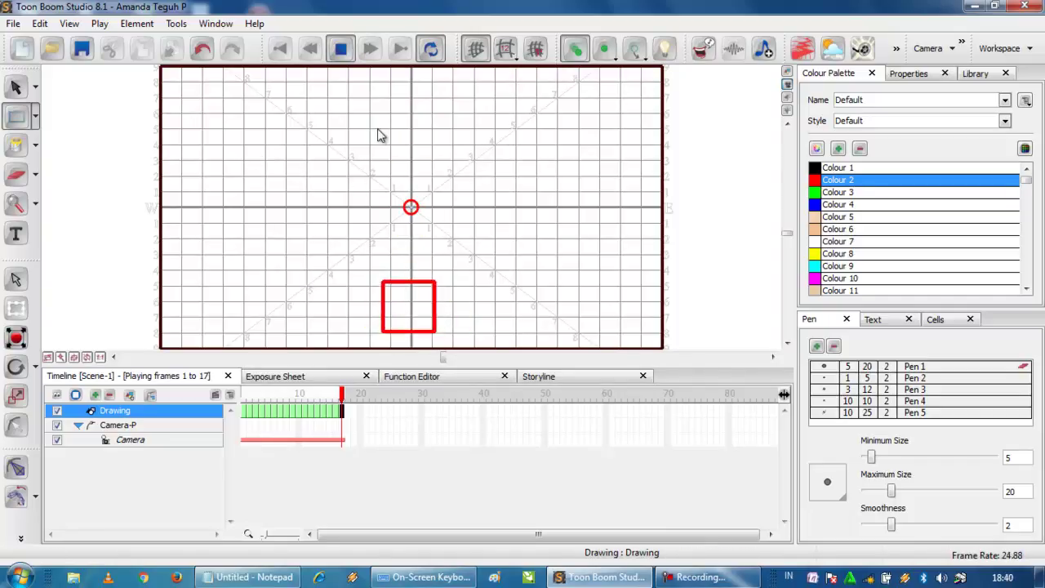
{"action": "left_click", "coordinate": [341, 49]}
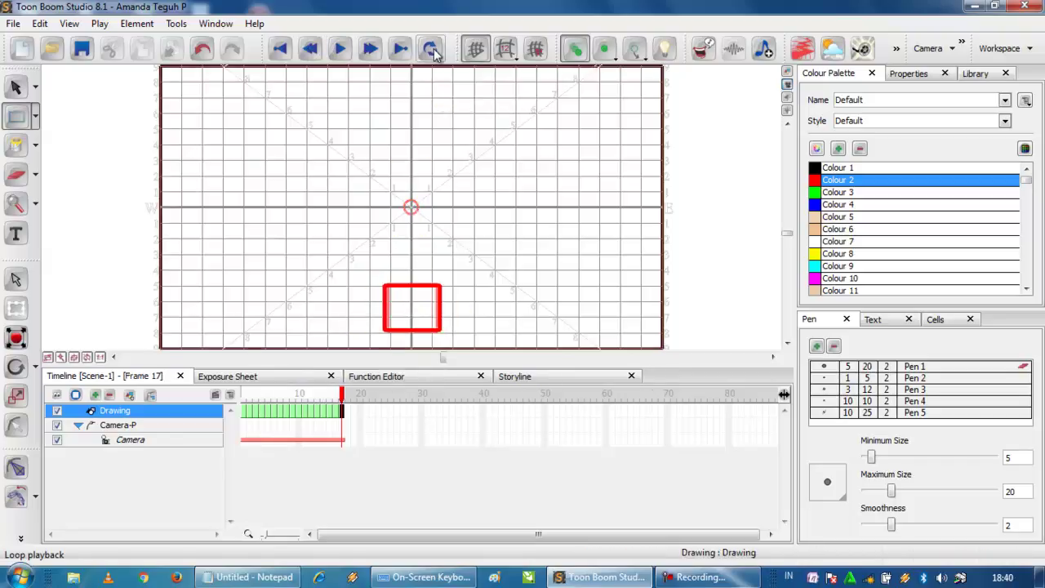
Step: Go back to frame 1 and fill its rectangle with yellow Colour 8 using the Paint tool
{"action": "left_click_drag", "start_coordinate": [343, 395], "coordinate": [244, 395]}
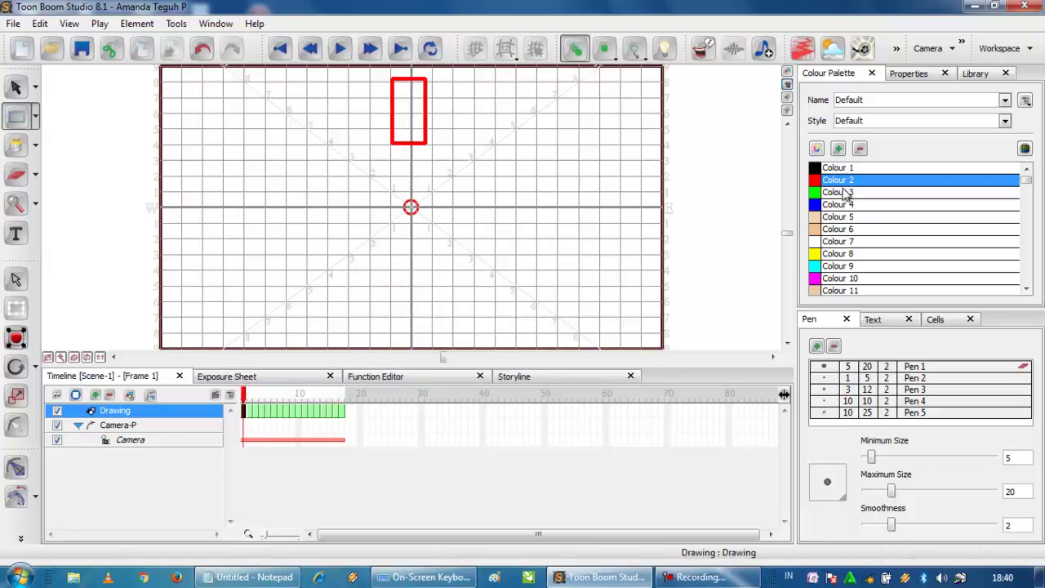
{"action": "left_click", "coordinate": [819, 255]}
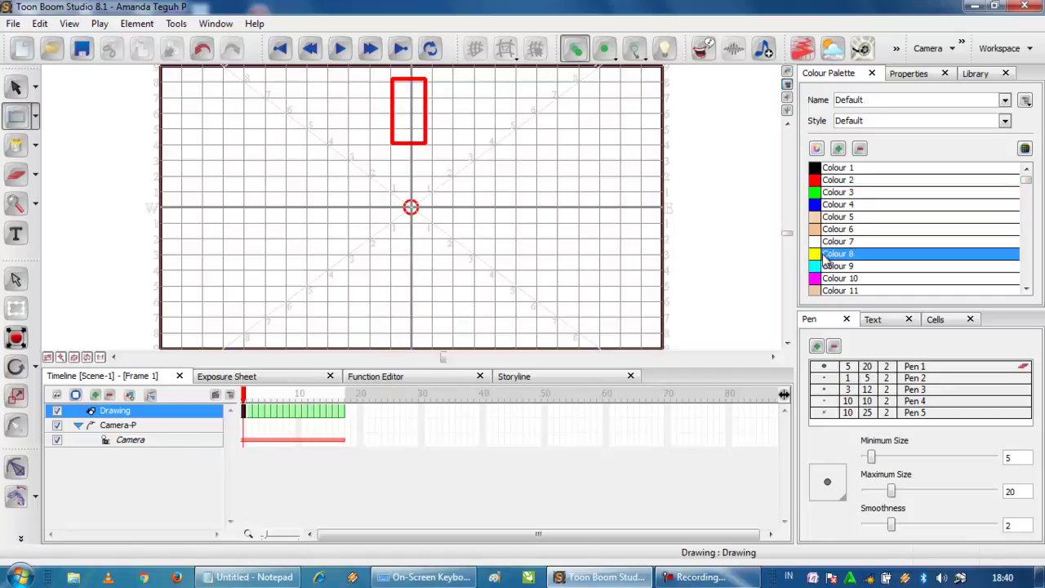
{"action": "left_click", "coordinate": [16, 145]}
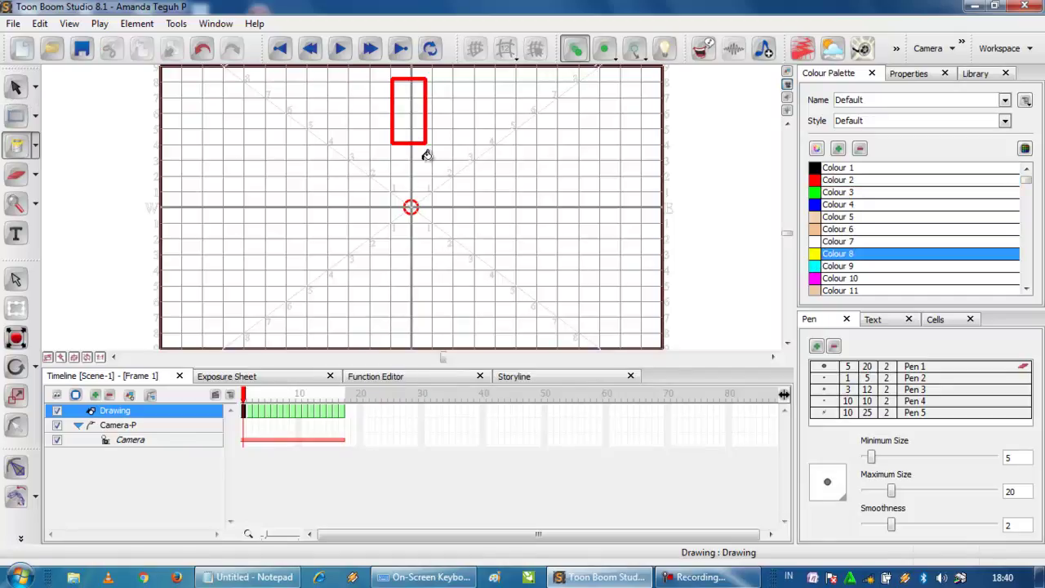
{"action": "left_click", "coordinate": [414, 117]}
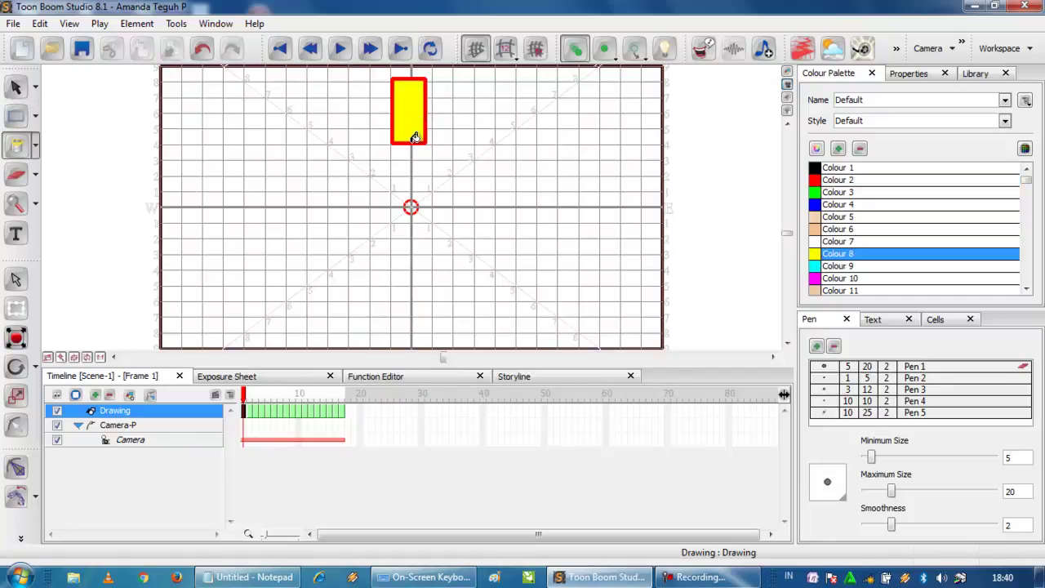
Step: Fill the rectangles on frames 2 to 5 with the same yellow
{"action": "left_click", "coordinate": [249, 415]}
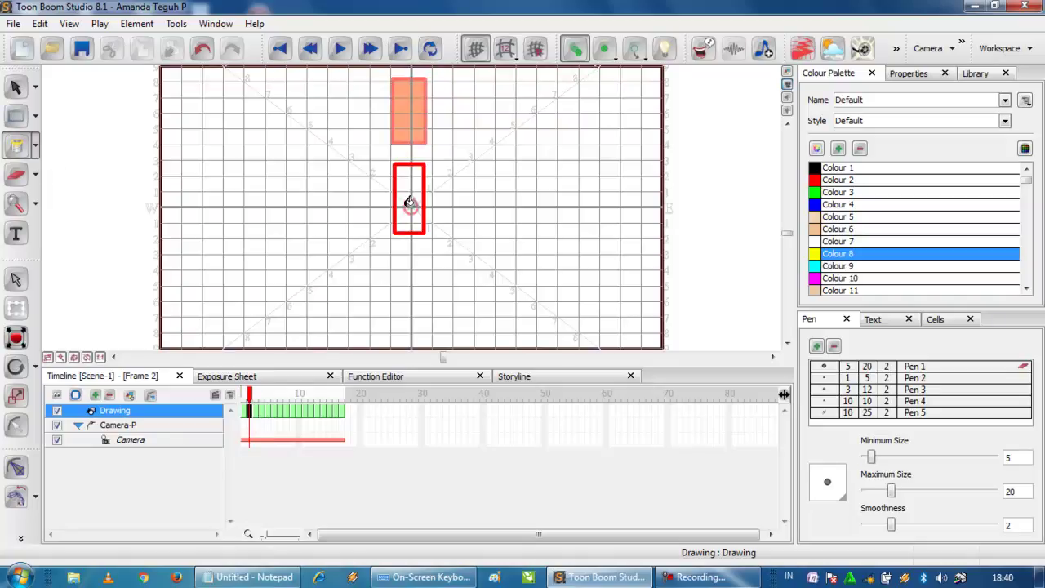
{"action": "left_click", "coordinate": [410, 203]}
{"action": "left_click", "coordinate": [255, 411]}
{"action": "left_click", "coordinate": [410, 295]}
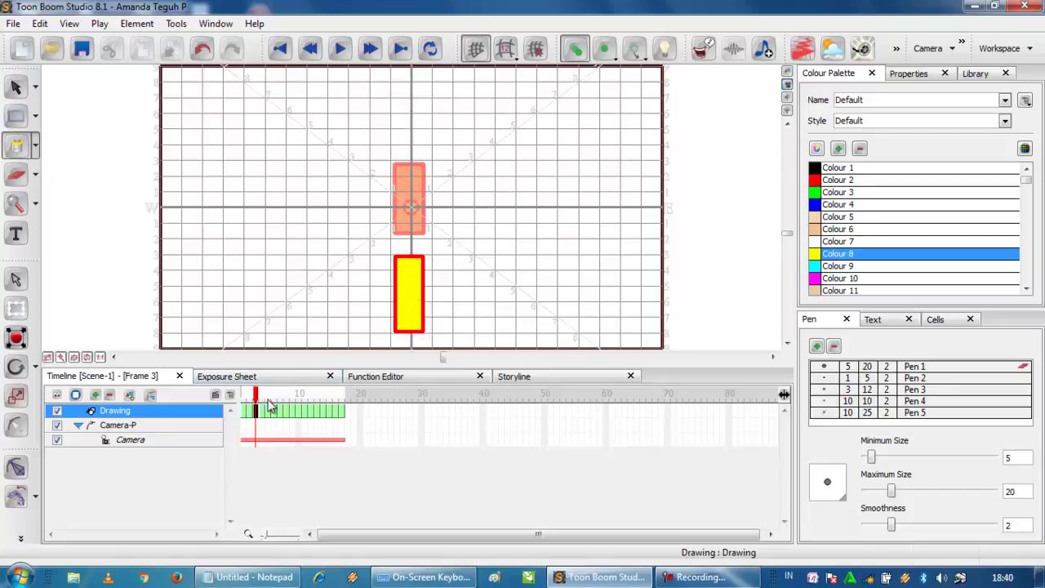
{"action": "left_click", "coordinate": [262, 411]}
{"action": "left_click", "coordinate": [401, 314]}
{"action": "left_click", "coordinate": [268, 400]}
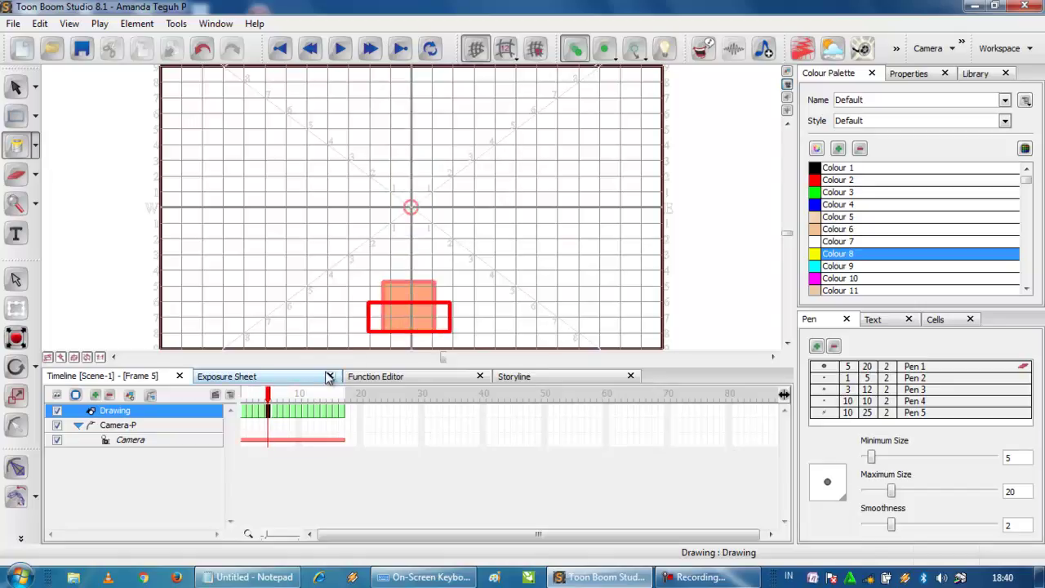
{"action": "left_click", "coordinate": [382, 317]}
Step: Fill the rectangles on frames 6 to 9 with yellow, advancing one frame at a time
{"action": "key", "text": "period"}
{"action": "left_click", "coordinate": [401, 316]}
{"action": "key", "text": "period"}
{"action": "left_click", "coordinate": [409, 315]}
{"action": "key", "text": "period"}
{"action": "left_click", "coordinate": [411, 312]}
{"action": "key", "text": "period"}
{"action": "left_click", "coordinate": [416, 301]}
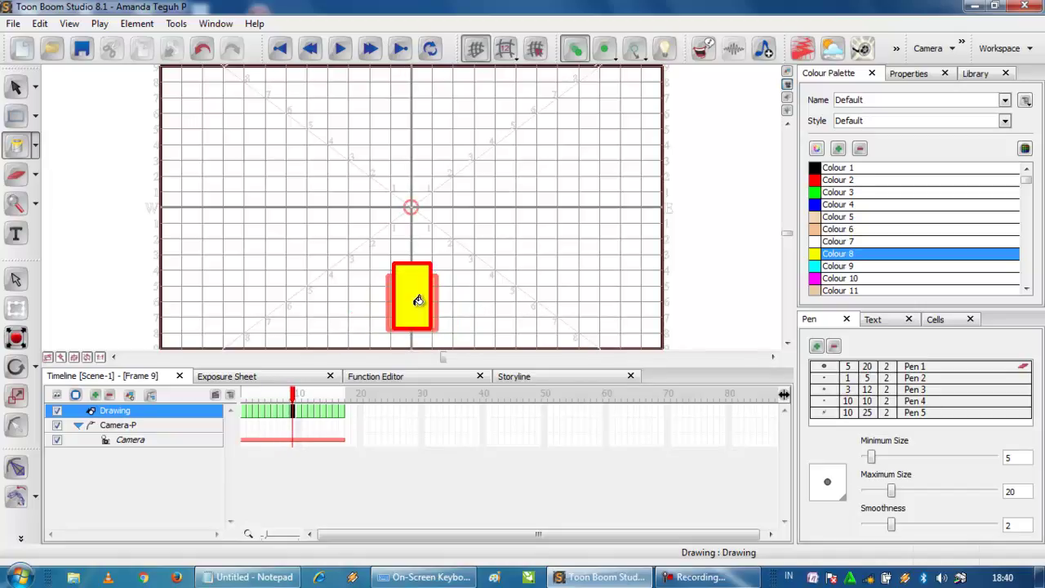
{"action": "left_click", "coordinate": [295, 398]}
{"action": "key", "text": "period"}
{"action": "key", "text": "comma"}
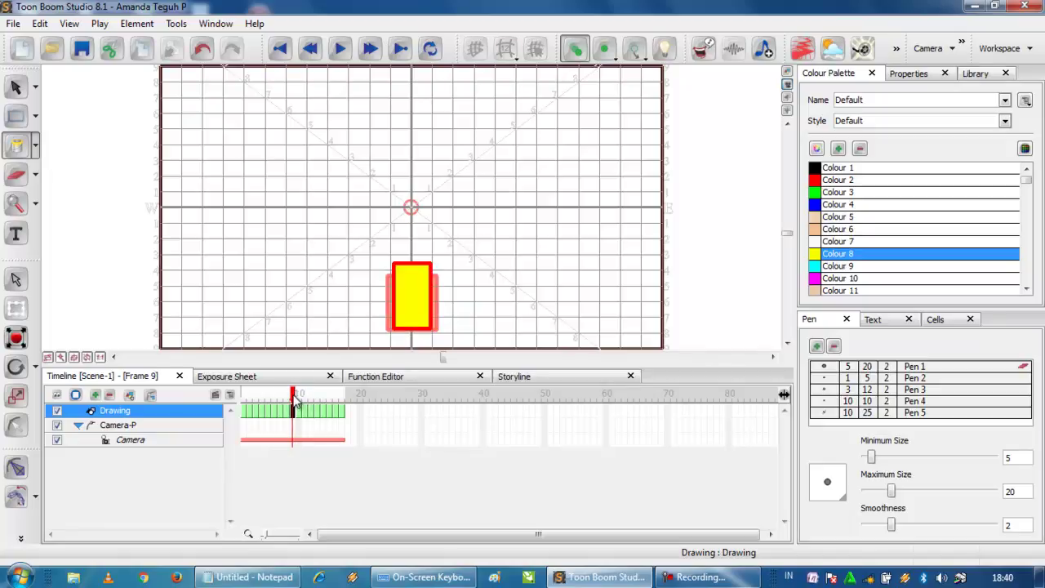
Step: Bring up the On-Screen Keyboard clear of the drawing, advance to frame 10 and fill its rectangle with yellow Colour 8
{"action": "left_click", "coordinate": [426, 577]}
{"action": "left_click_drag", "start_coordinate": [463, 386], "coordinate": [632, 337]}
{"action": "left_click", "coordinate": [296, 395]}
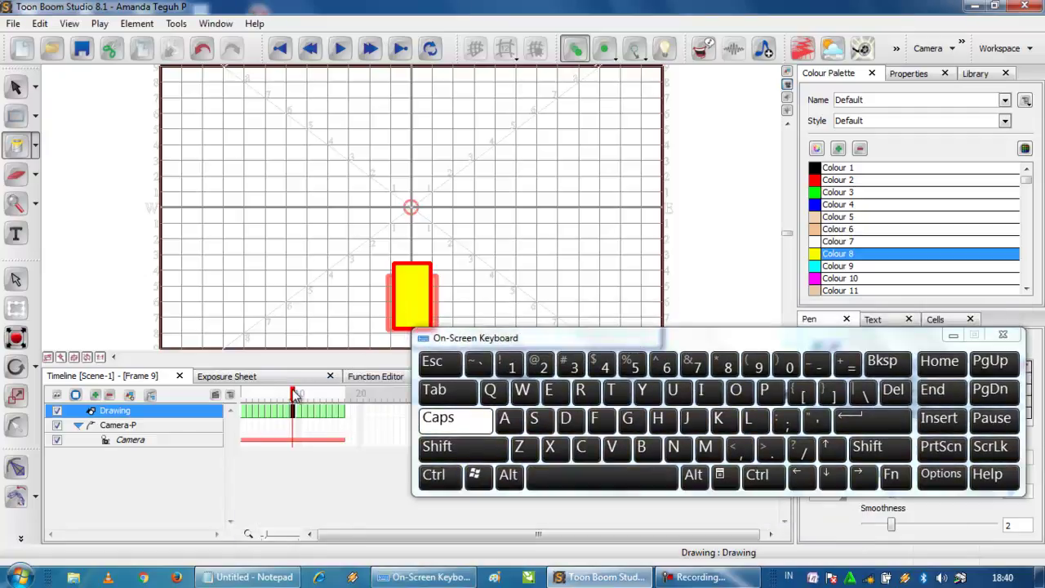
{"action": "left_click_drag", "start_coordinate": [540, 343], "coordinate": [549, 359]}
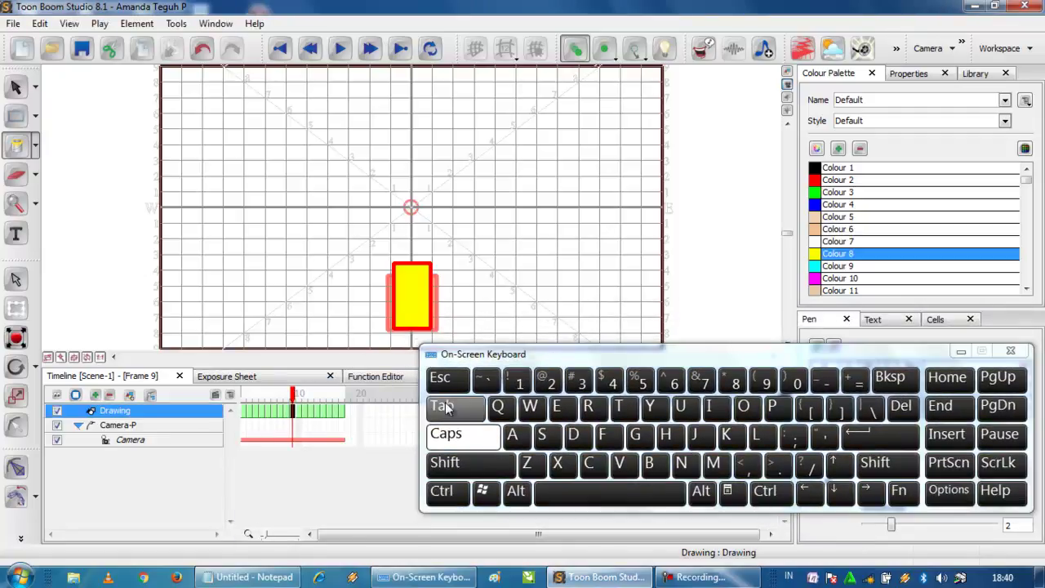
{"action": "left_click", "coordinate": [545, 436]}
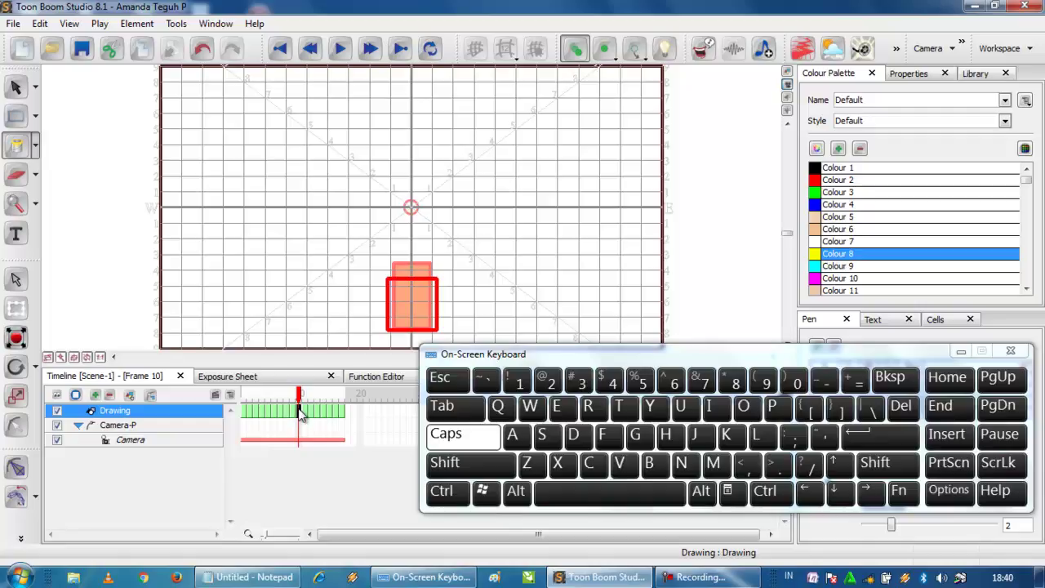
{"action": "left_click", "coordinate": [411, 307]}
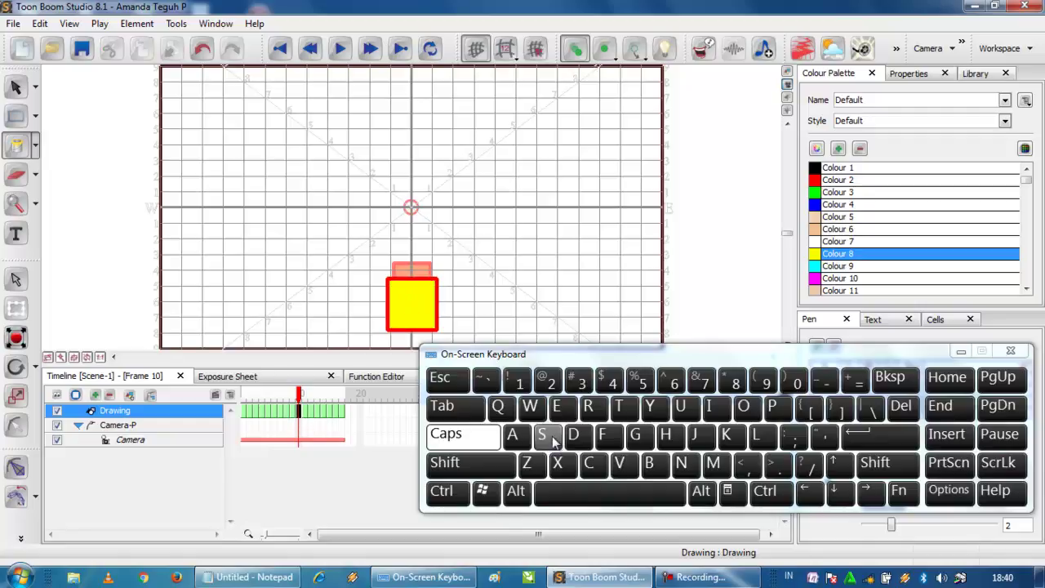
Step: Fill the rectangles on frames 11 to 17 with yellow, advancing frame by frame, and minimize the On-Screen Keyboard
{"action": "left_click", "coordinate": [553, 441]}
{"action": "left_click", "coordinate": [428, 307]}
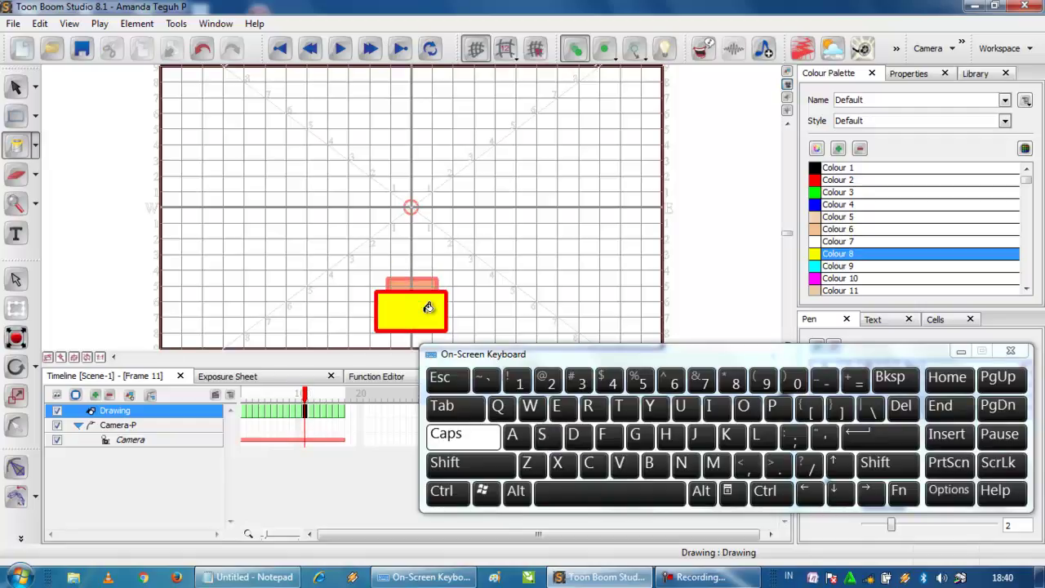
{"action": "key", "text": "period"}
{"action": "left_click", "coordinate": [425, 313]}
{"action": "key", "text": "period"}
{"action": "left_click", "coordinate": [421, 308]}
{"action": "key", "text": "period"}
{"action": "left_click", "coordinate": [421, 307]}
{"action": "key", "text": "period"}
{"action": "left_click", "coordinate": [422, 308]}
{"action": "key", "text": "period"}
{"action": "left_click", "coordinate": [421, 307]}
{"action": "key", "text": "period"}
{"action": "left_click", "coordinate": [421, 307]}
{"action": "left_click", "coordinate": [962, 352]}
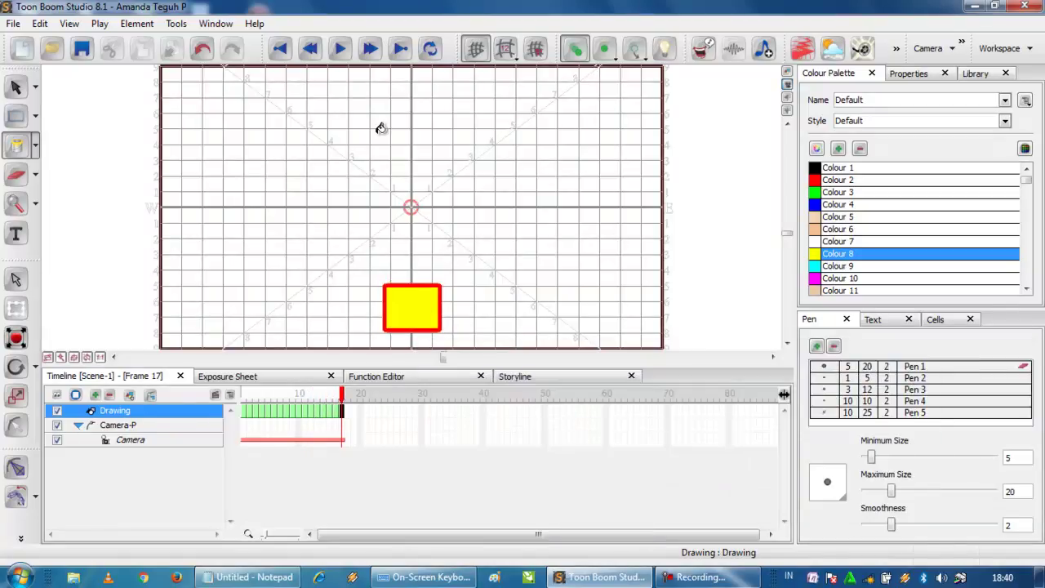
Step: Turn on loop playback, then start and stop the yellow-filled animation several times to review the motion
{"action": "left_click", "coordinate": [337, 50]}
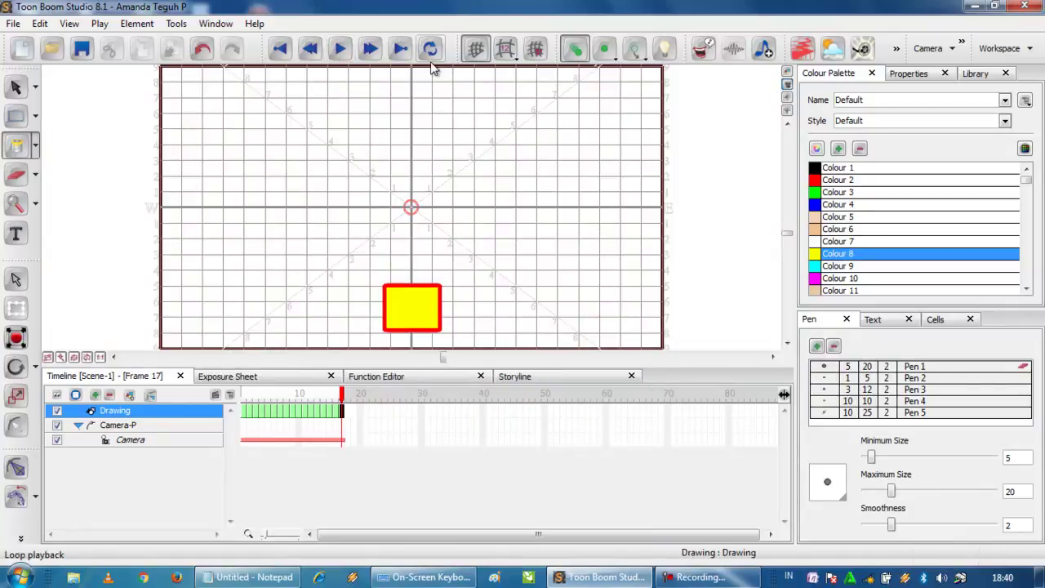
{"action": "left_click", "coordinate": [430, 54]}
{"action": "left_click", "coordinate": [339, 51]}
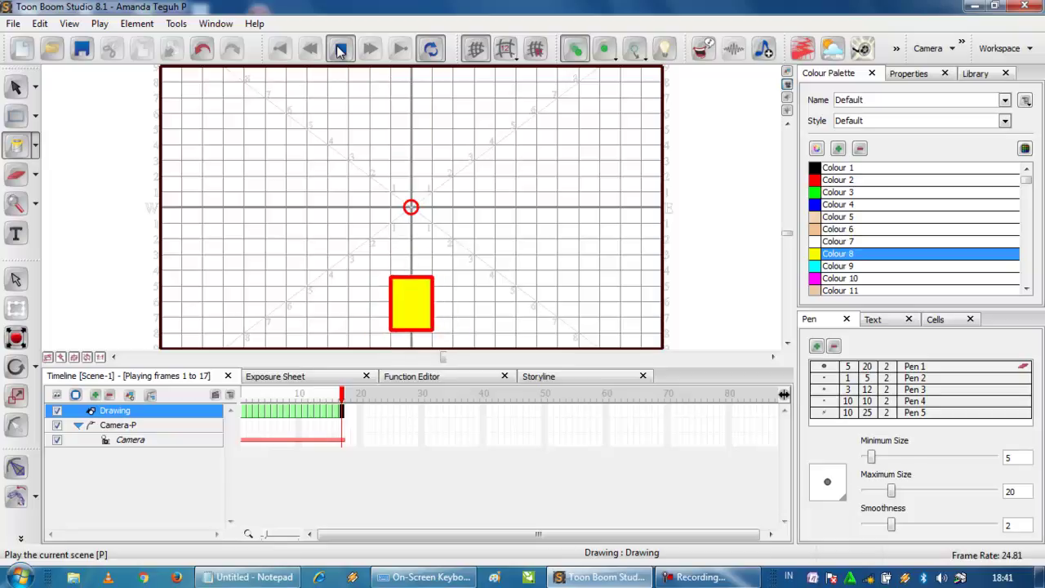
{"action": "left_click", "coordinate": [340, 50]}
{"action": "left_click", "coordinate": [339, 51]}
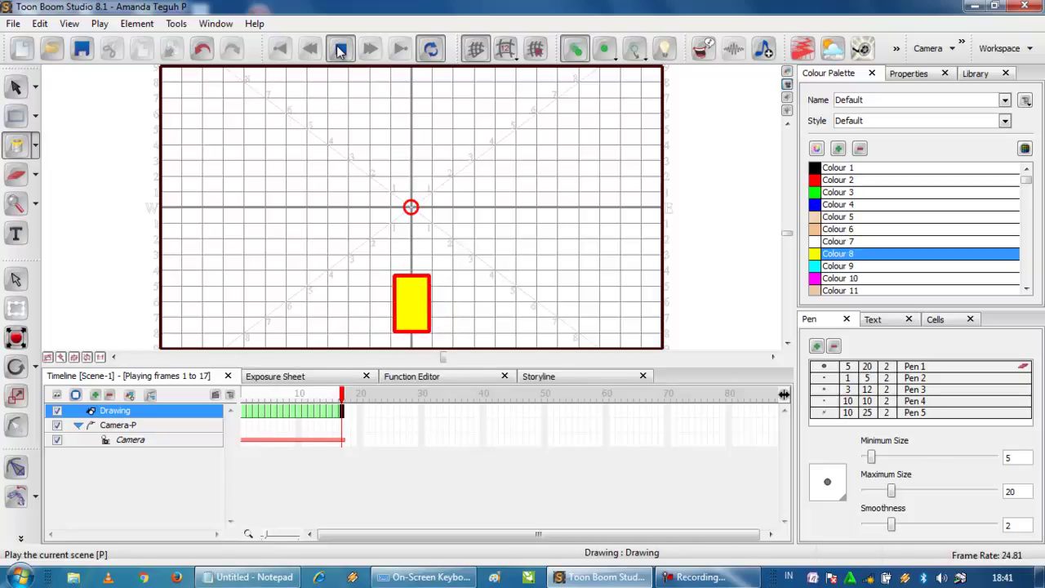
{"action": "left_click", "coordinate": [339, 51]}
{"action": "left_click", "coordinate": [340, 51]}
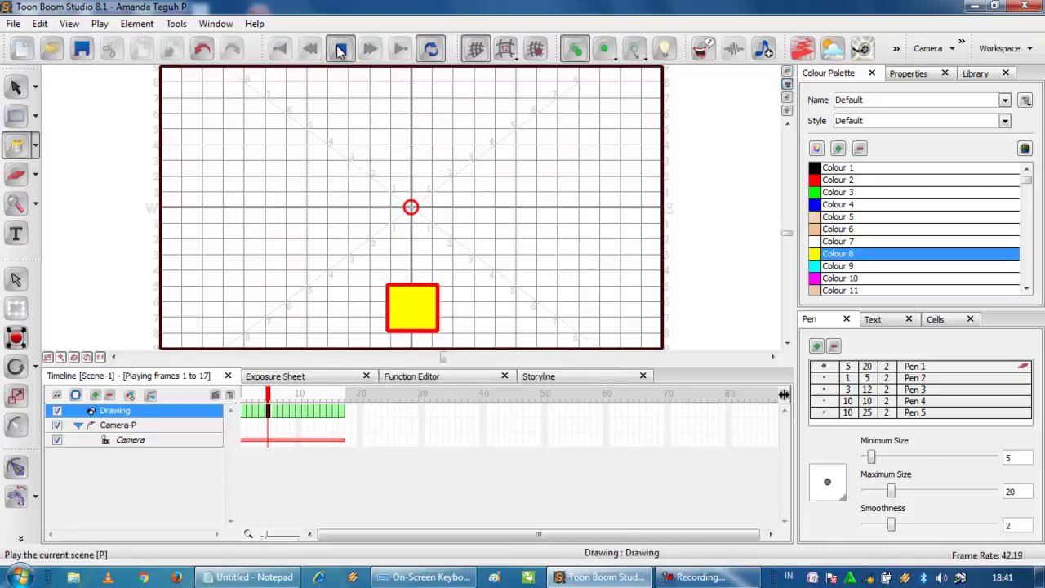
{"action": "left_click", "coordinate": [340, 50]}
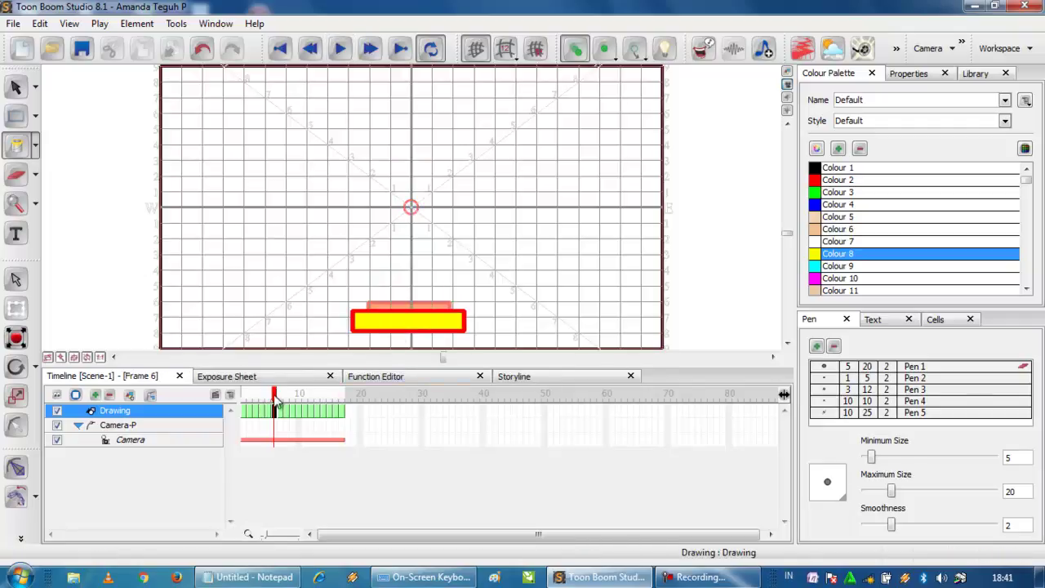
Step: Return to frame 1 and change palette Colour 8 to bright green (R 86, G 255, B 0), scrubbing the timeline to check it
{"action": "left_click", "coordinate": [244, 411]}
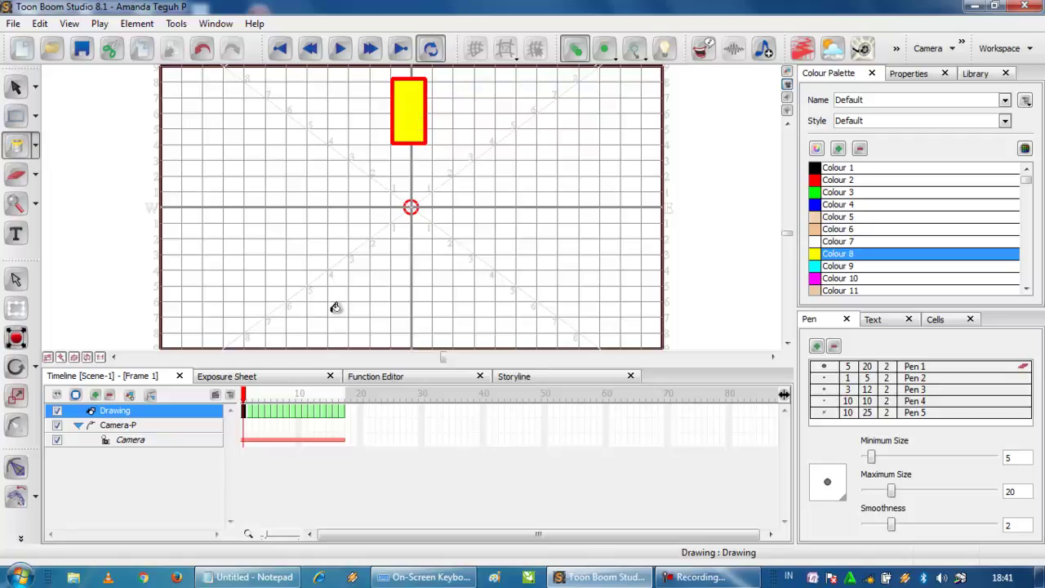
{"action": "mouse_move", "coordinate": [246, 400]}
{"action": "left_mouse_down"}
{"action": "mouse_move", "coordinate": [257, 400]}
{"action": "mouse_move", "coordinate": [246, 402]}
{"action": "left_mouse_up"}
{"action": "double_click", "coordinate": [815, 256]}
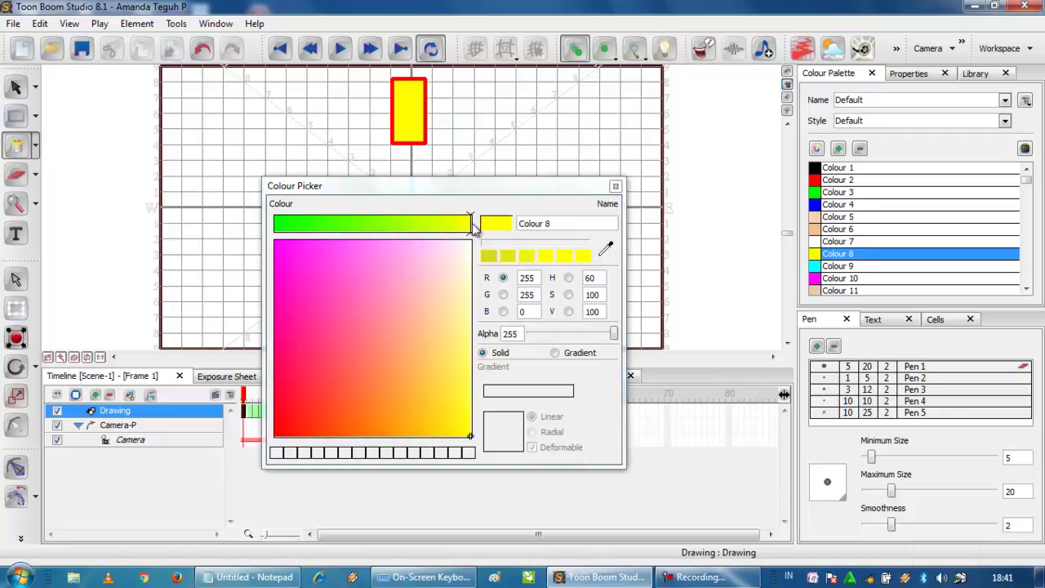
{"action": "left_click", "coordinate": [382, 225]}
{"action": "left_click", "coordinate": [340, 224]}
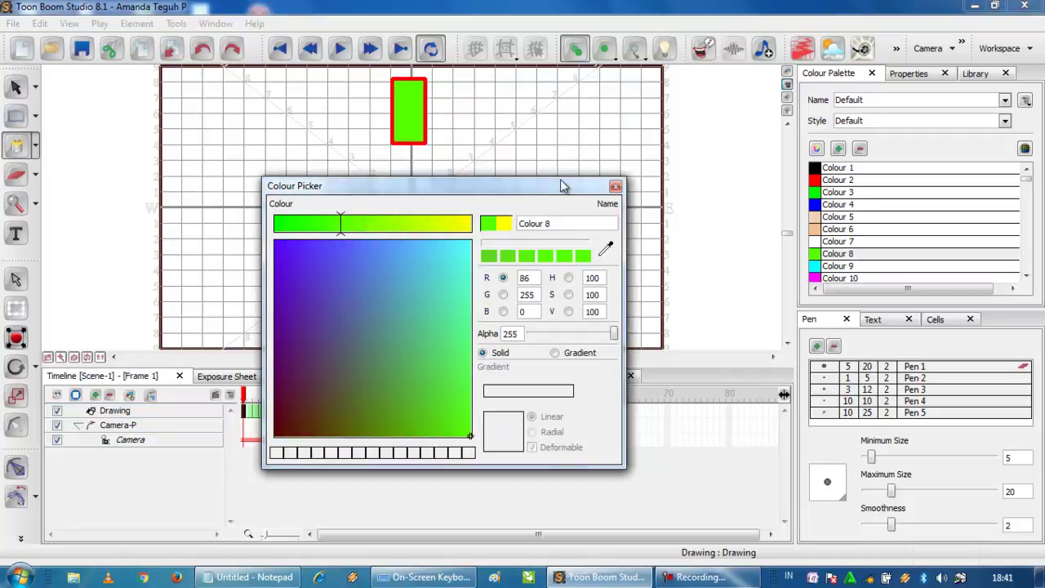
{"action": "left_click", "coordinate": [616, 188]}
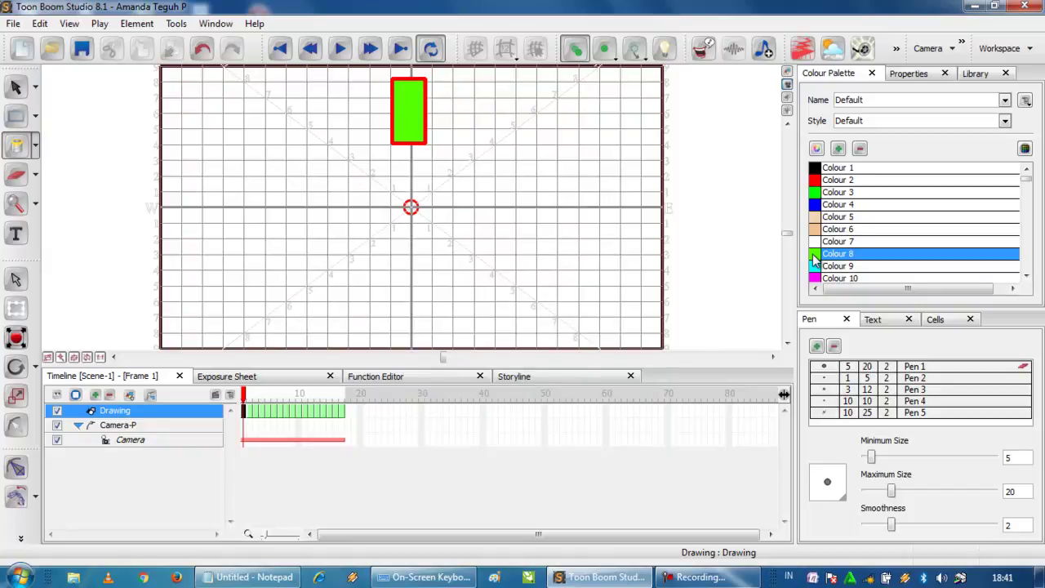
{"action": "left_click", "coordinate": [249, 398]}
{"action": "mouse_move", "coordinate": [249, 398]}
{"action": "left_mouse_down"}
{"action": "mouse_move", "coordinate": [343, 394]}
{"action": "mouse_move", "coordinate": [230, 398]}
{"action": "left_mouse_up"}
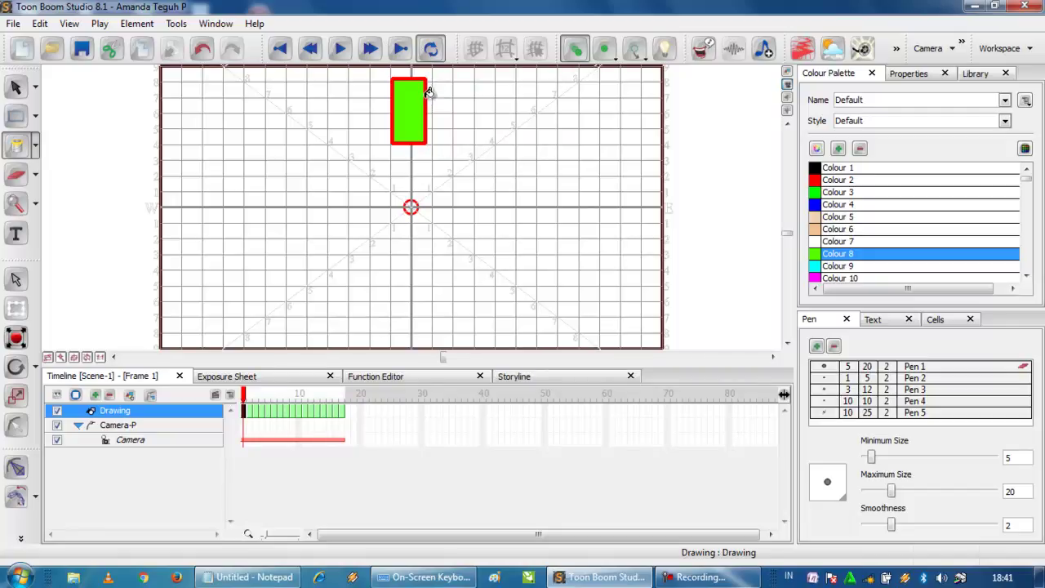
Step: Change palette Colour 2 to magenta and play the recoloured animation in a loop before stopping it
{"action": "double_click", "coordinate": [819, 181]}
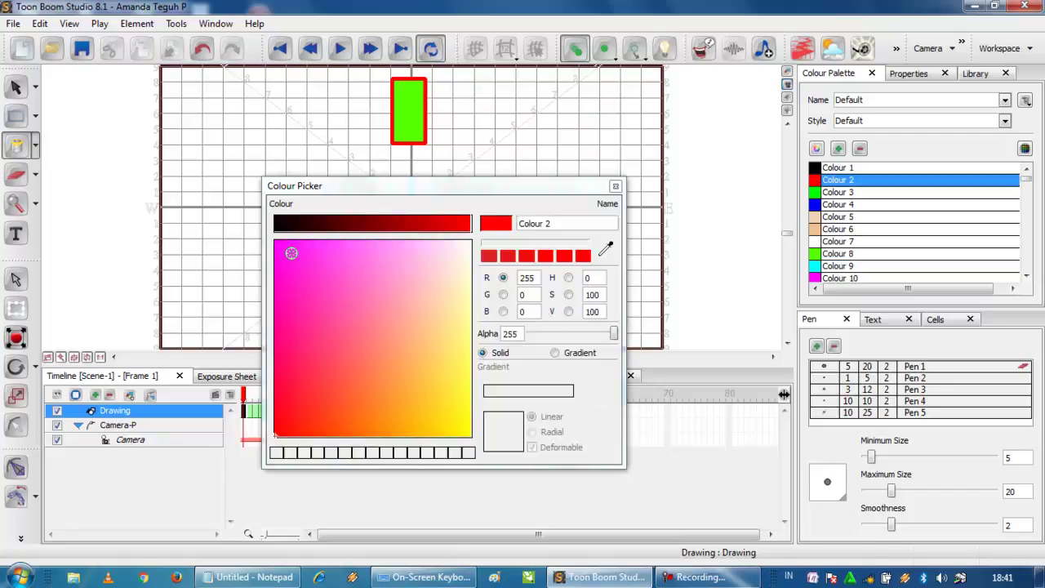
{"action": "left_click", "coordinate": [292, 253]}
{"action": "left_click", "coordinate": [616, 186]}
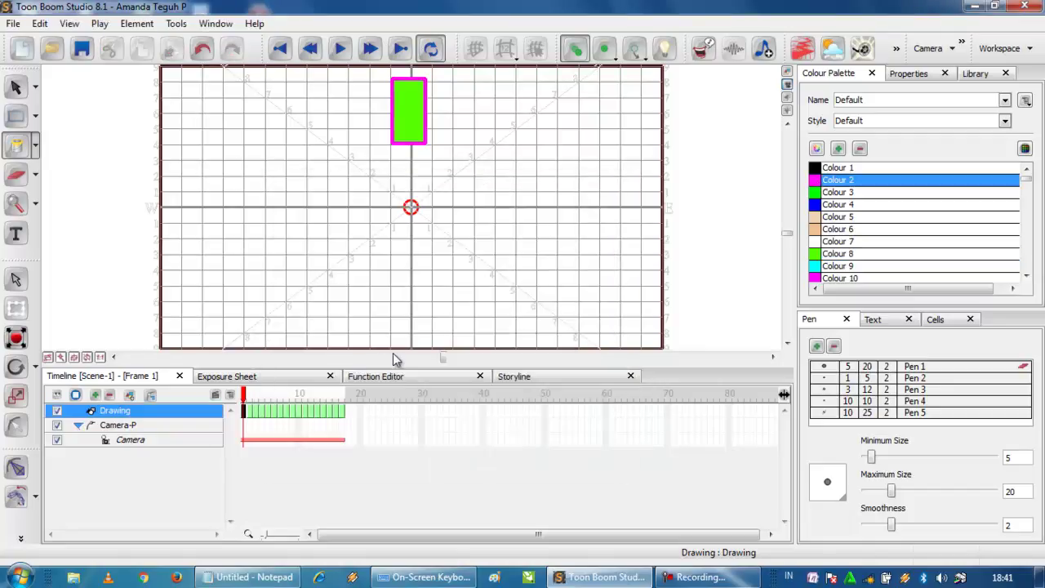
{"action": "mouse_move", "coordinate": [245, 394]}
{"action": "left_mouse_down"}
{"action": "mouse_move", "coordinate": [322, 395]}
{"action": "mouse_move", "coordinate": [233, 394]}
{"action": "left_mouse_up"}
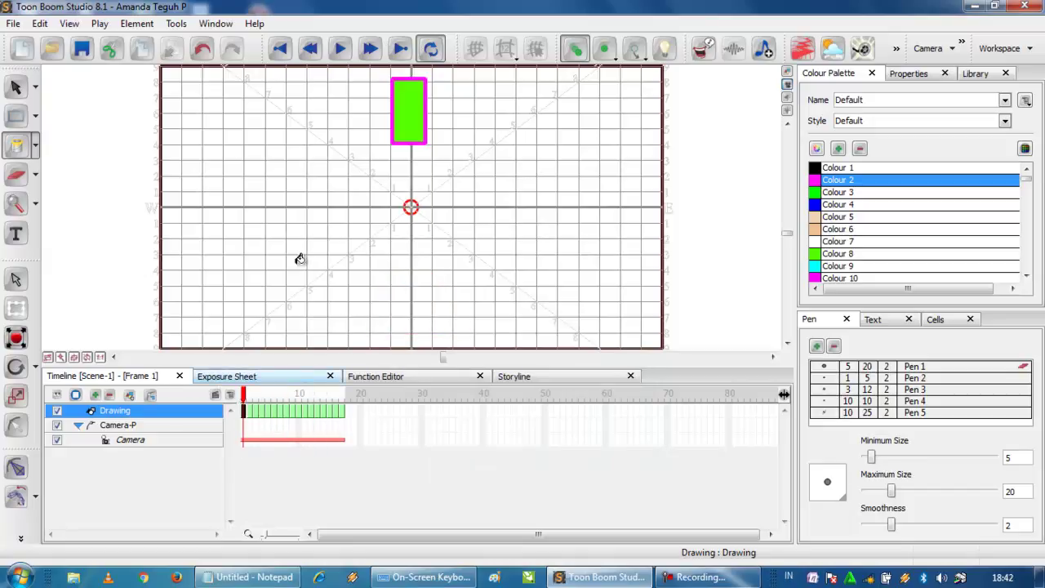
{"action": "left_click", "coordinate": [342, 50]}
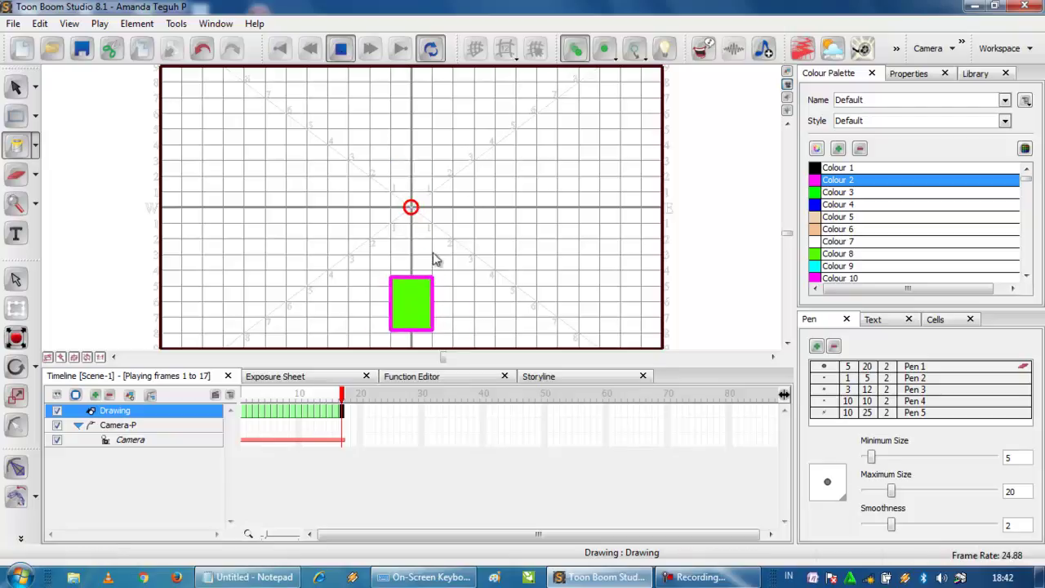
{"action": "left_click", "coordinate": [340, 48]}
Step: Turn off onion skinning on frame 12 and scrub the timeline back to frame 1
{"action": "left_click_drag", "start_coordinate": [248, 396], "coordinate": [312, 396]}
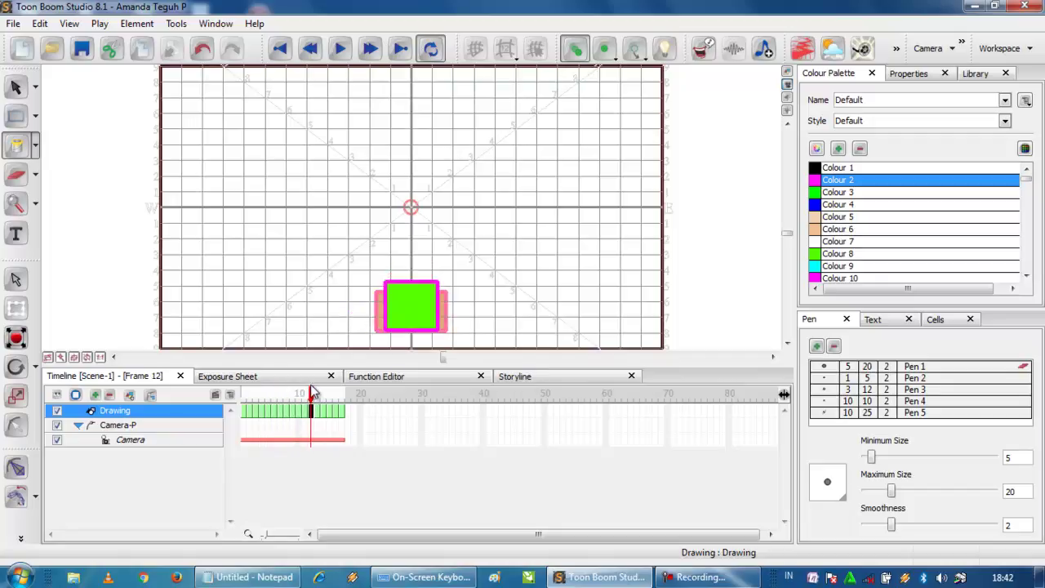
{"action": "left_click", "coordinate": [576, 51]}
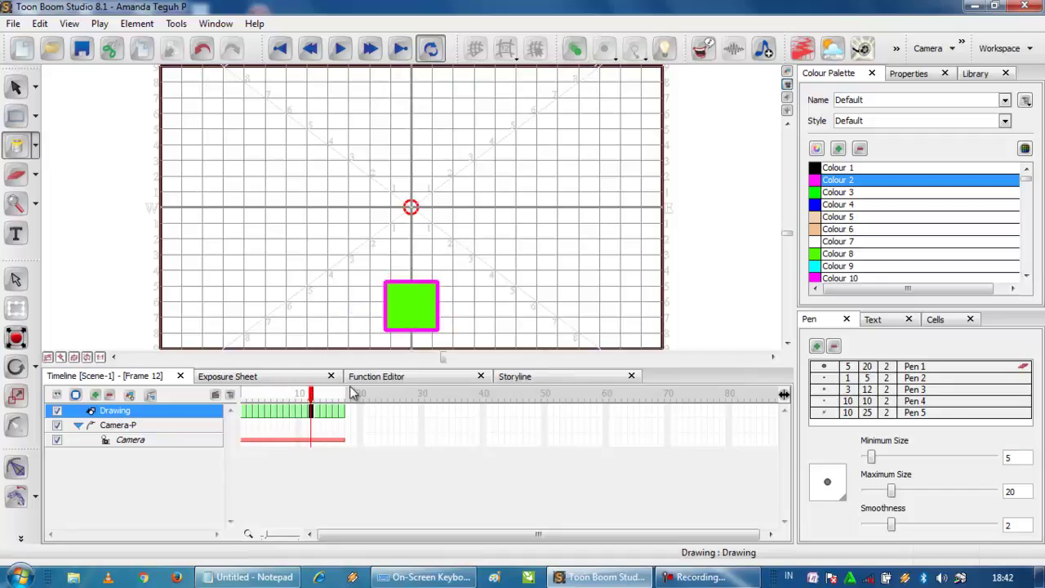
{"action": "left_click", "coordinate": [285, 405]}
{"action": "left_click_drag", "start_coordinate": [285, 405], "coordinate": [236, 409]}
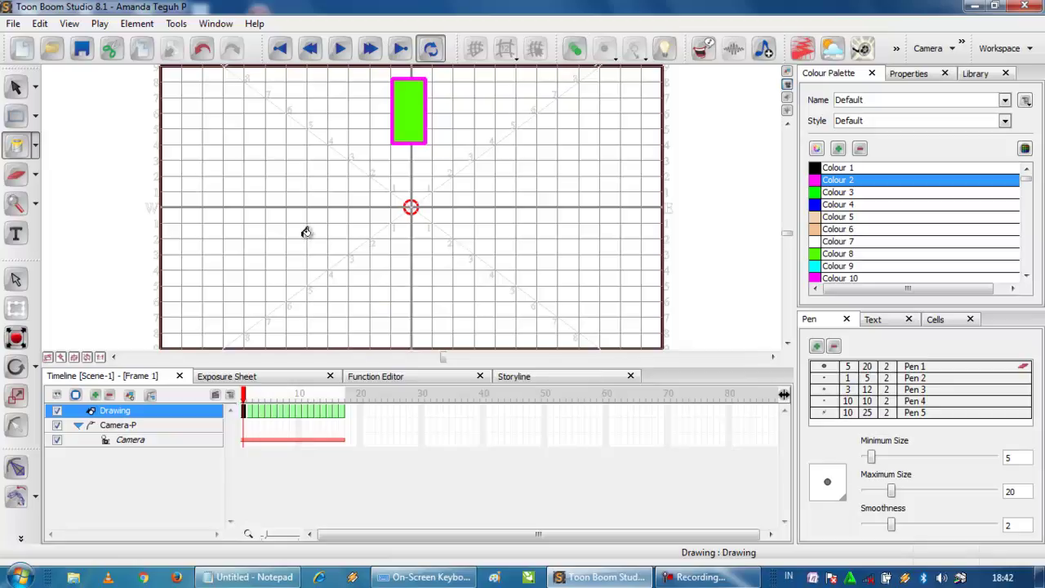
Step: Play the animation without onion skins, stop it and return to frame 1
{"action": "left_click", "coordinate": [343, 56]}
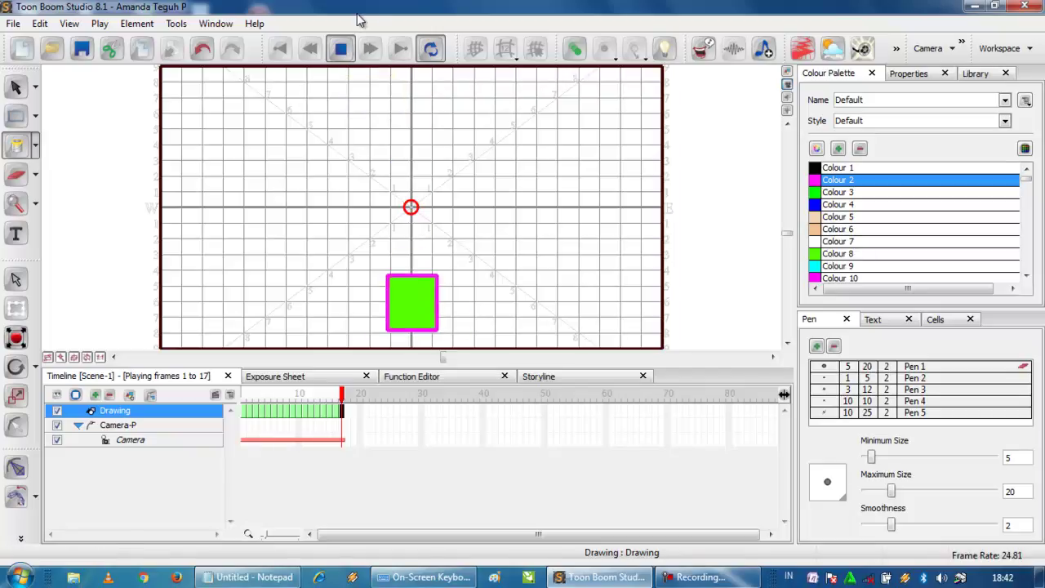
{"action": "left_click", "coordinate": [340, 49]}
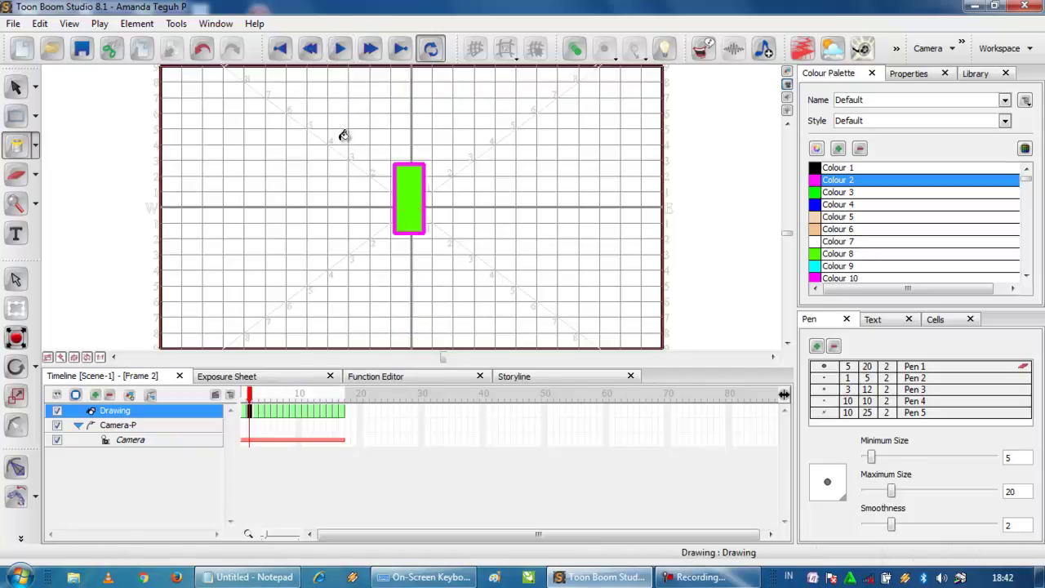
{"action": "left_click", "coordinate": [245, 395]}
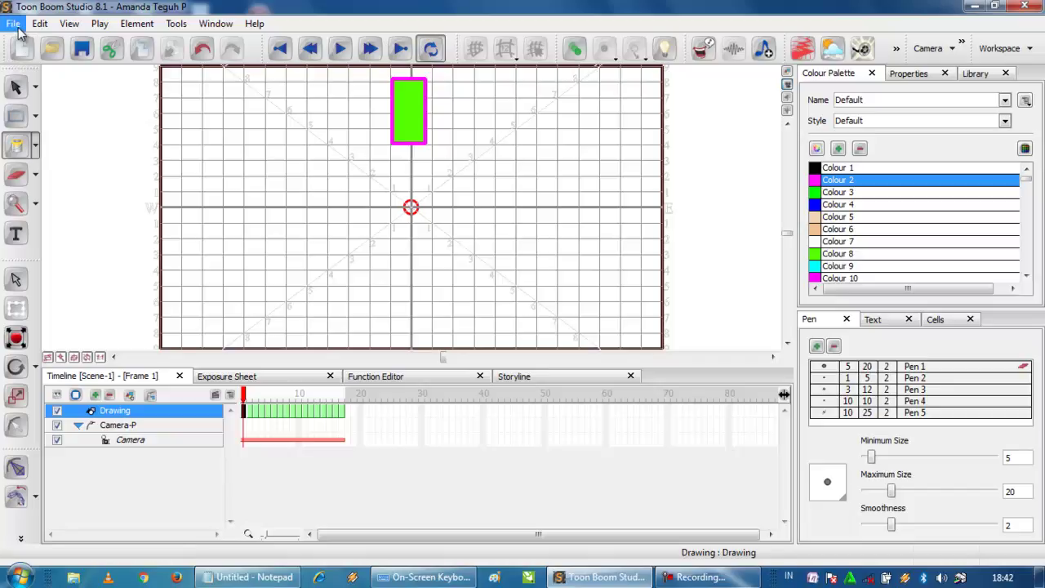
Step: Open the movie export settings and set the output file name to COBA in the 1.TOONBOM folder
{"action": "left_click", "coordinate": [14, 23]}
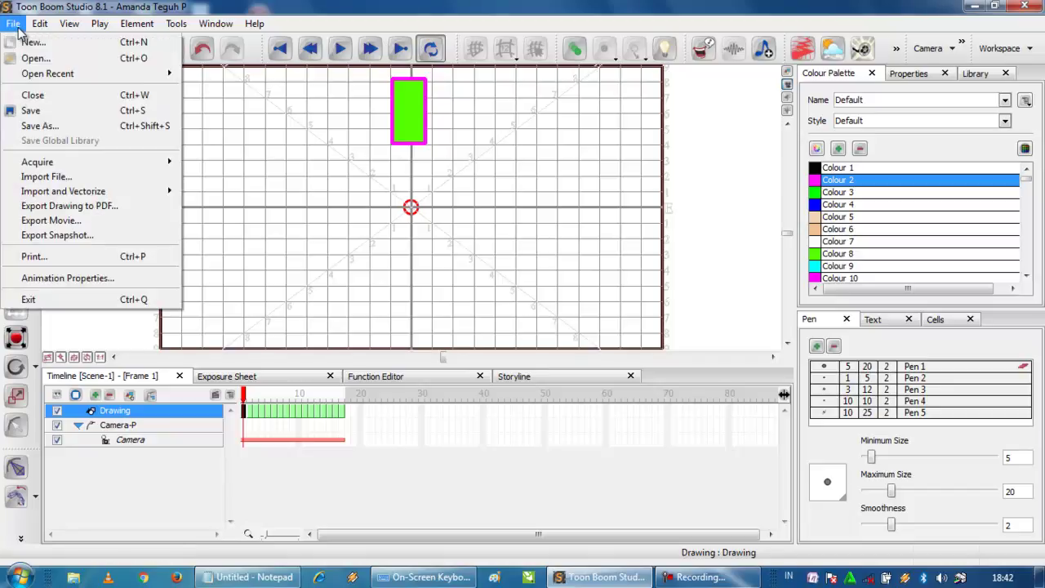
{"action": "left_click", "coordinate": [49, 221]}
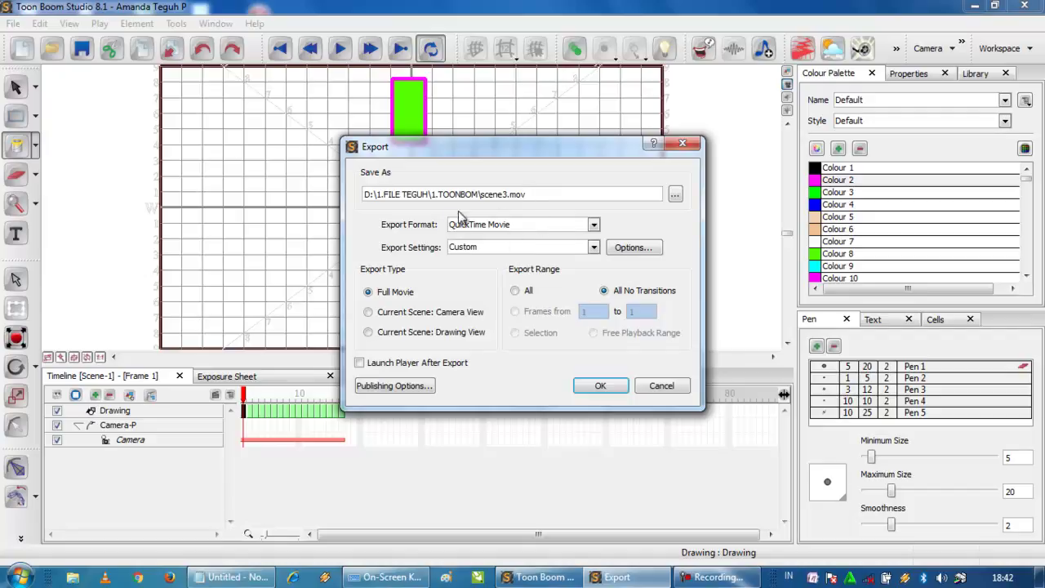
{"action": "left_click", "coordinate": [595, 226]}
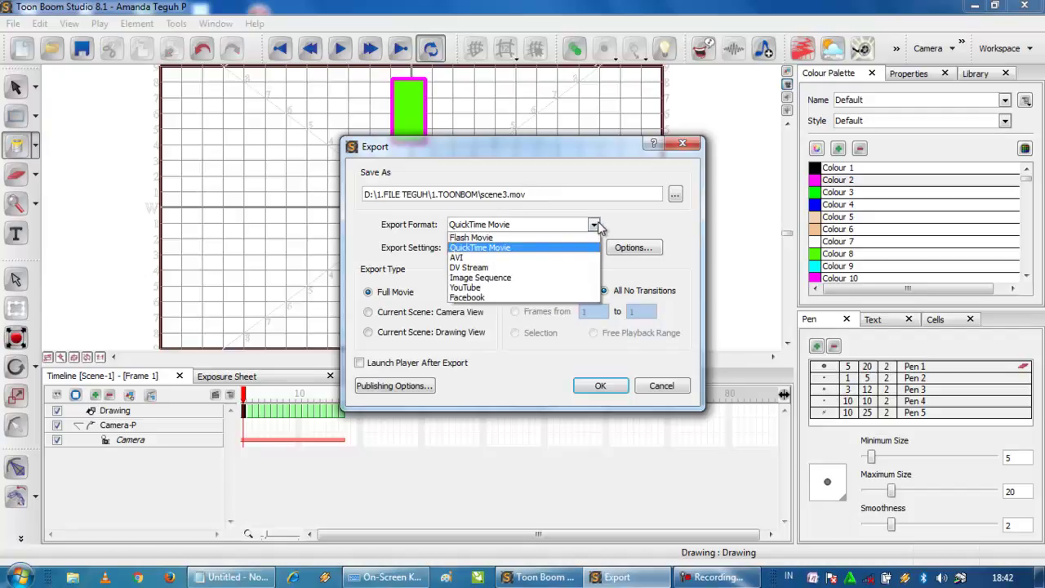
{"action": "left_click", "coordinate": [595, 227]}
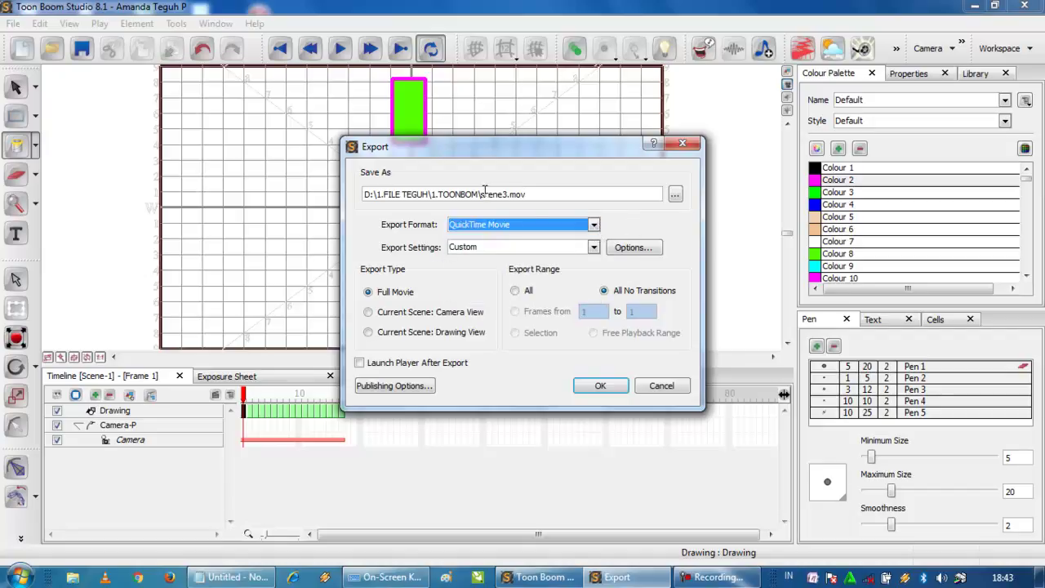
{"action": "left_click", "coordinate": [675, 194]}
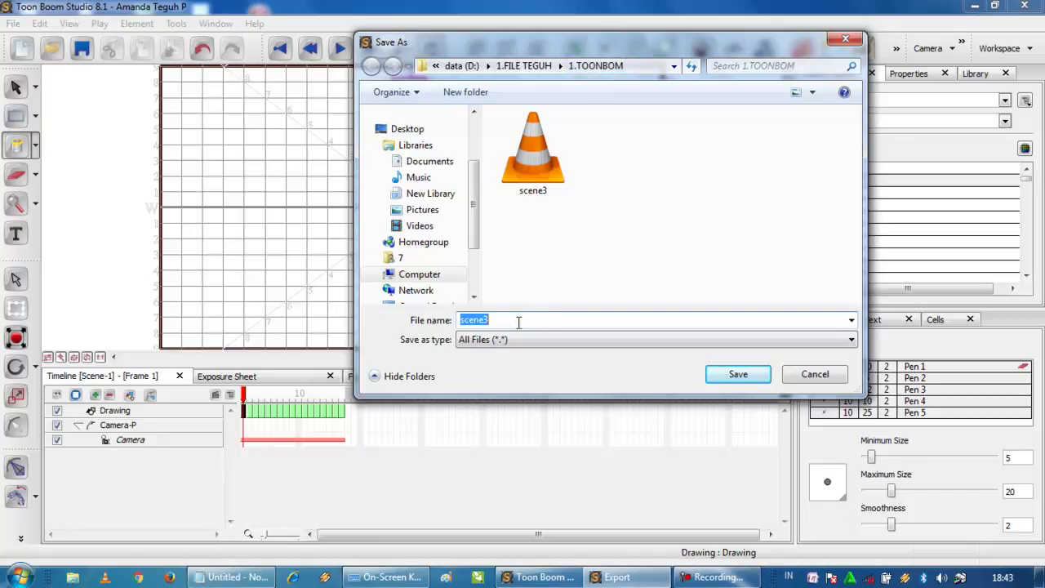
{"action": "type", "text": "COBA"}
{"action": "left_click", "coordinate": [753, 379]}
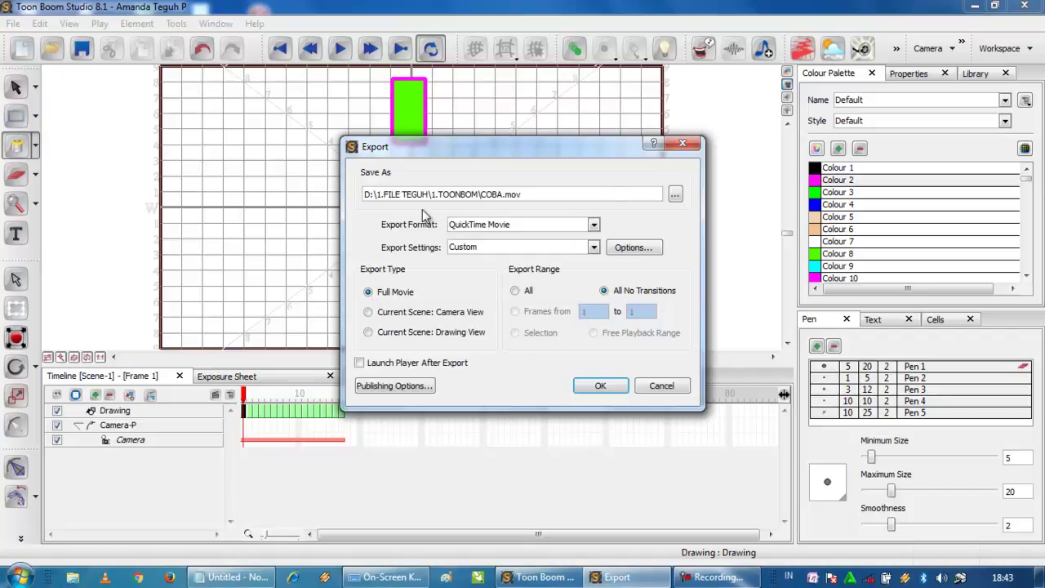
Step: Choose QuickTime Movie as the export format and start exporting the full movie
{"action": "left_click", "coordinate": [596, 224]}
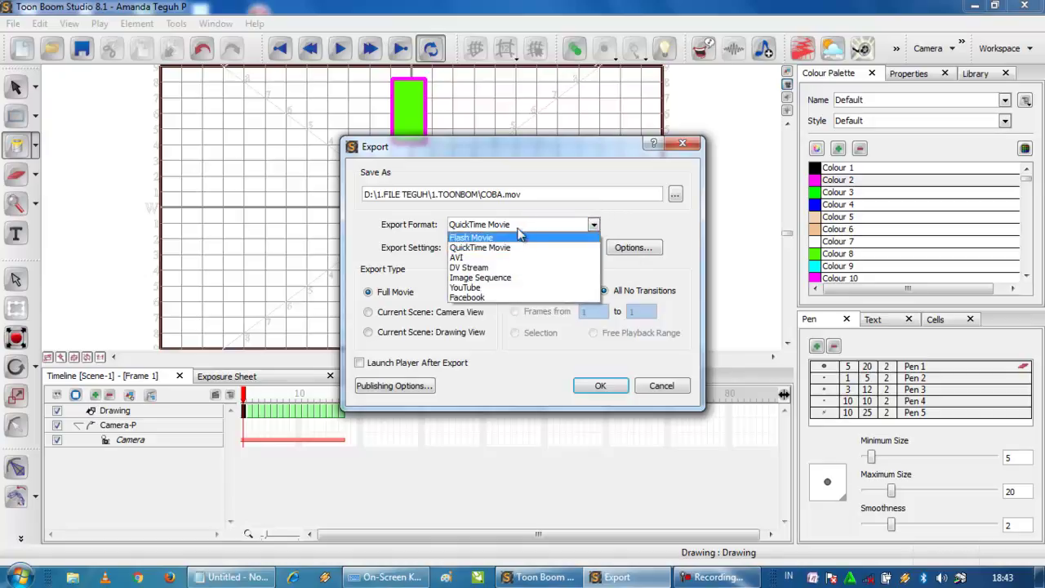
{"action": "left_click", "coordinate": [502, 250]}
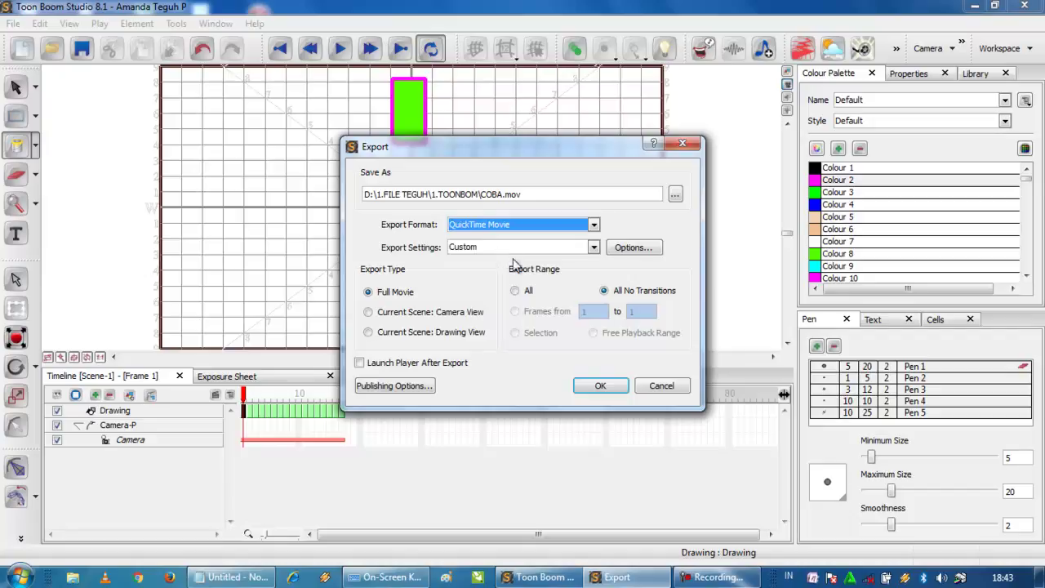
{"action": "left_click", "coordinate": [598, 387]}
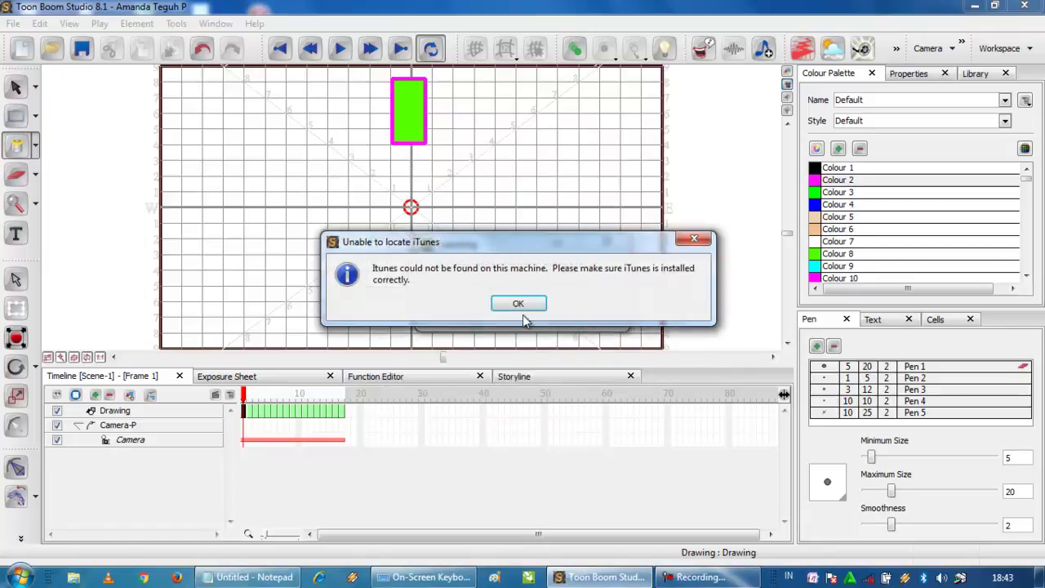
Step: Dismiss the iTunes notice, switch to Windows Explorer and open the 1.TOONBOM export folder on the data (D:) drive
{"action": "left_click", "coordinate": [520, 304]}
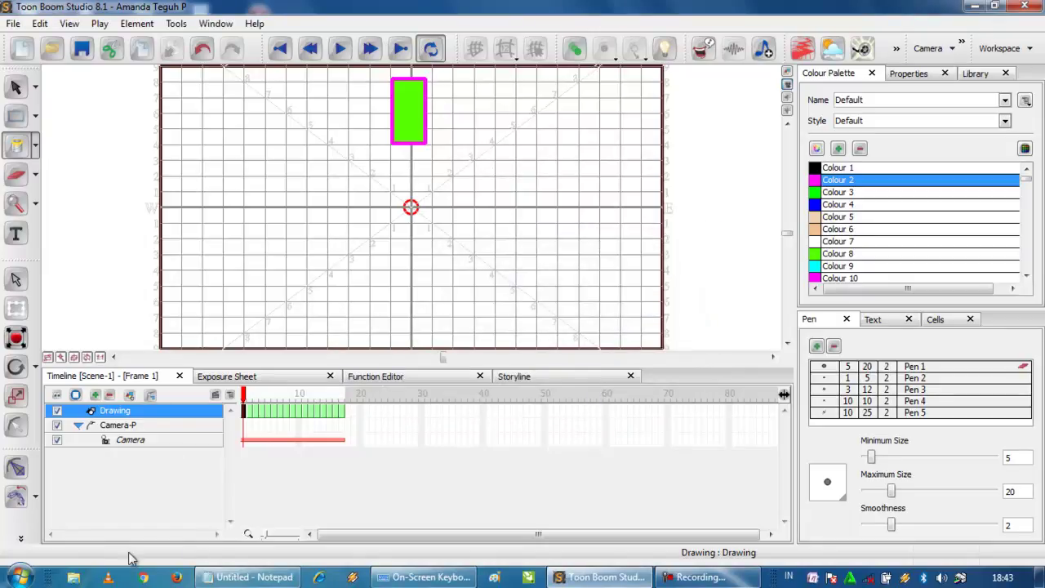
{"action": "left_click", "coordinate": [74, 578]}
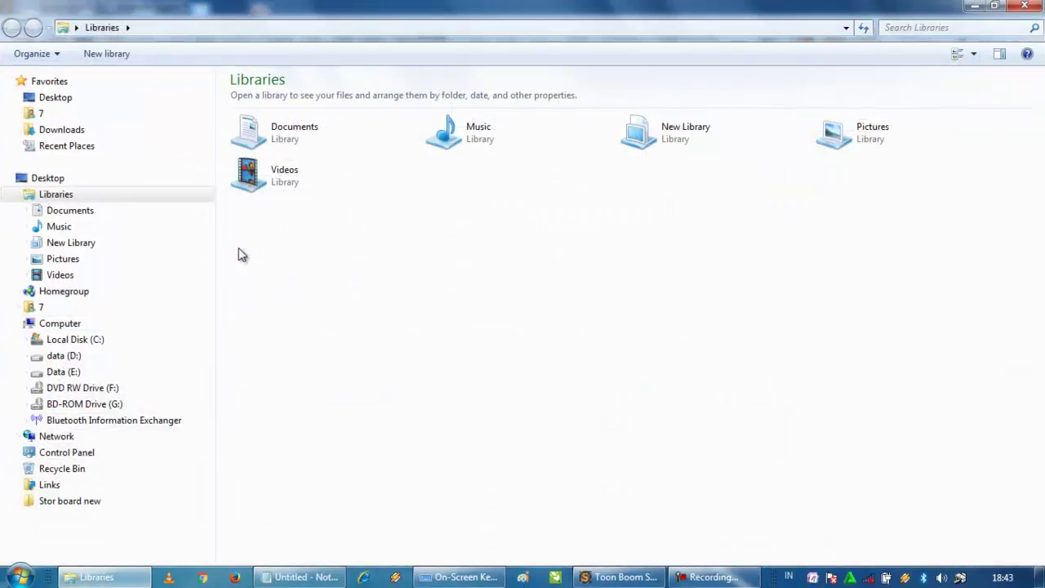
{"action": "left_click", "coordinate": [72, 358]}
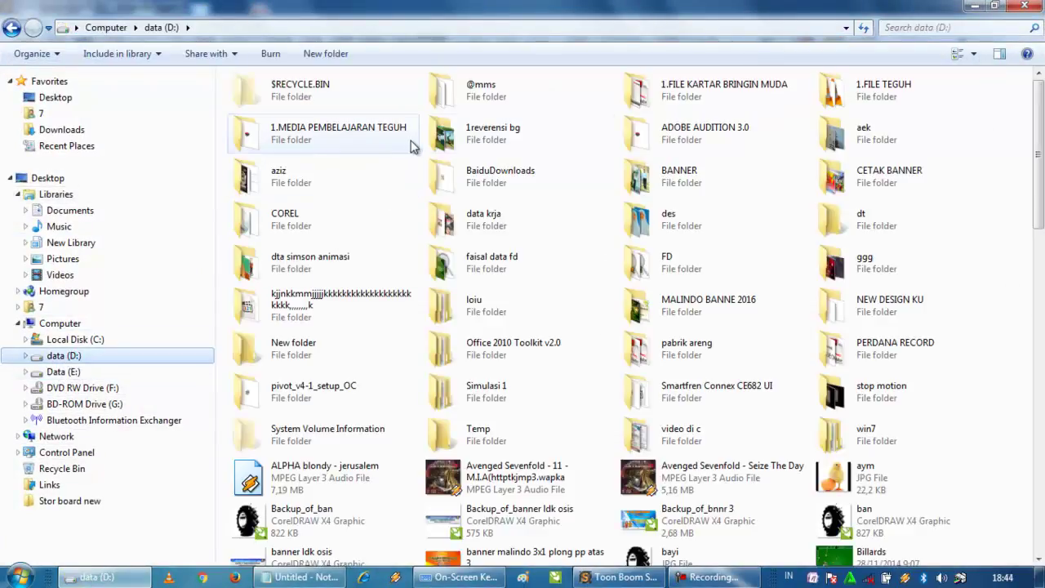
{"action": "double_click", "coordinate": [875, 90]}
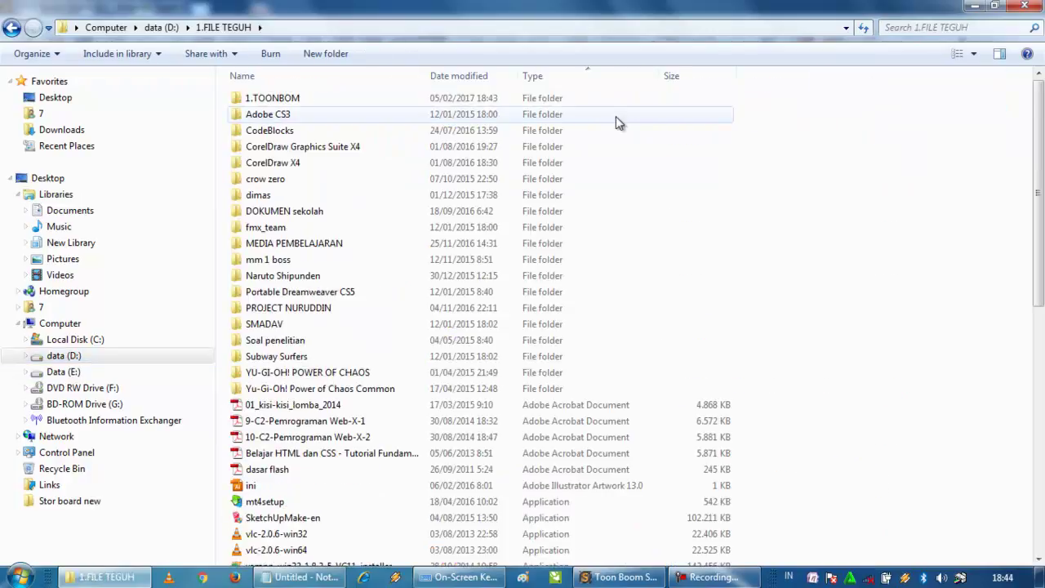
{"action": "double_click", "coordinate": [289, 98]}
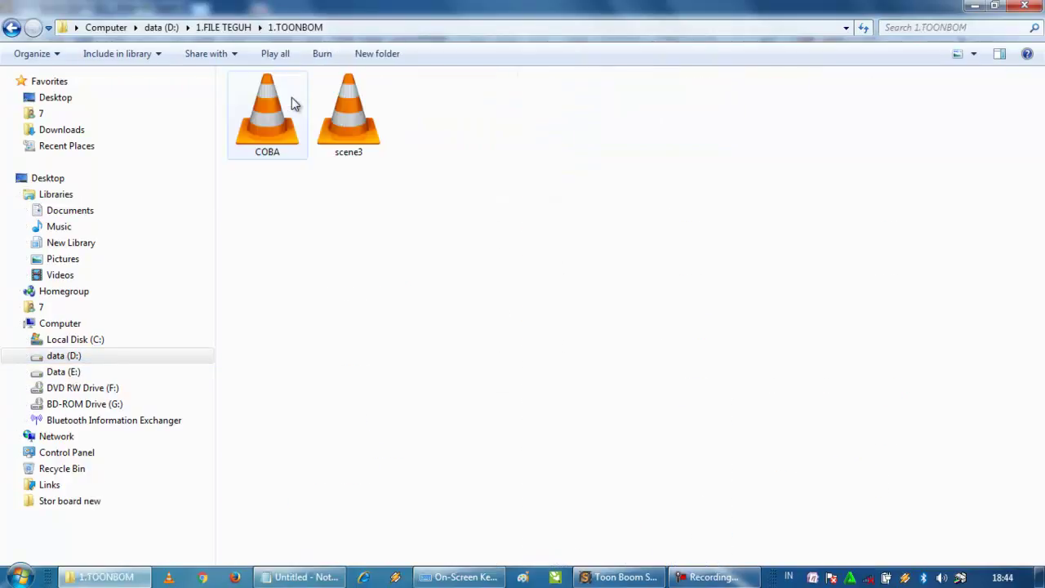
Step: Play the exported COBA movie full screen in VLC media player, and close the player and the folder window
{"action": "double_click", "coordinate": [261, 115]}
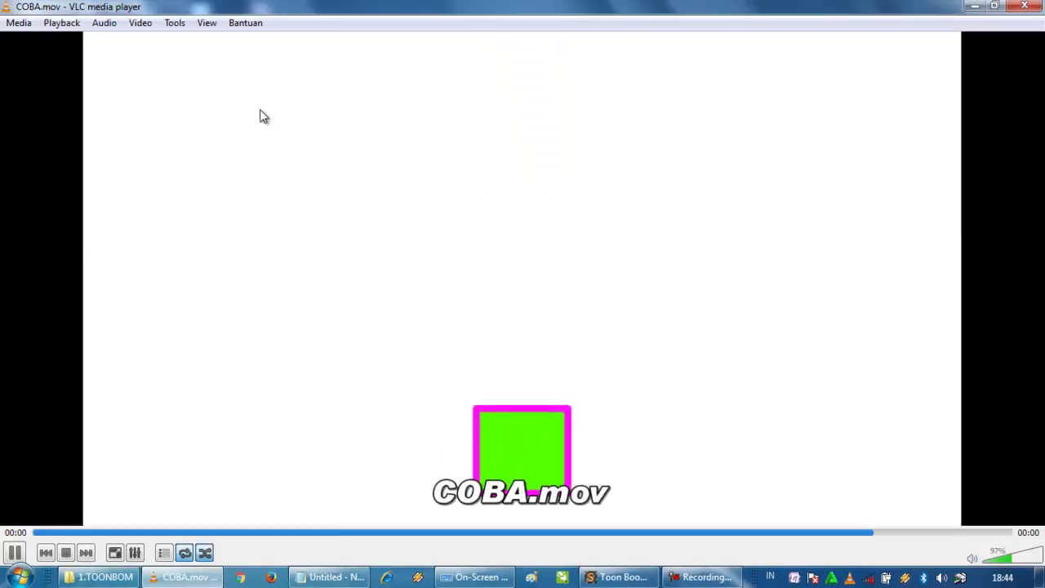
{"action": "double_click", "coordinate": [586, 253]}
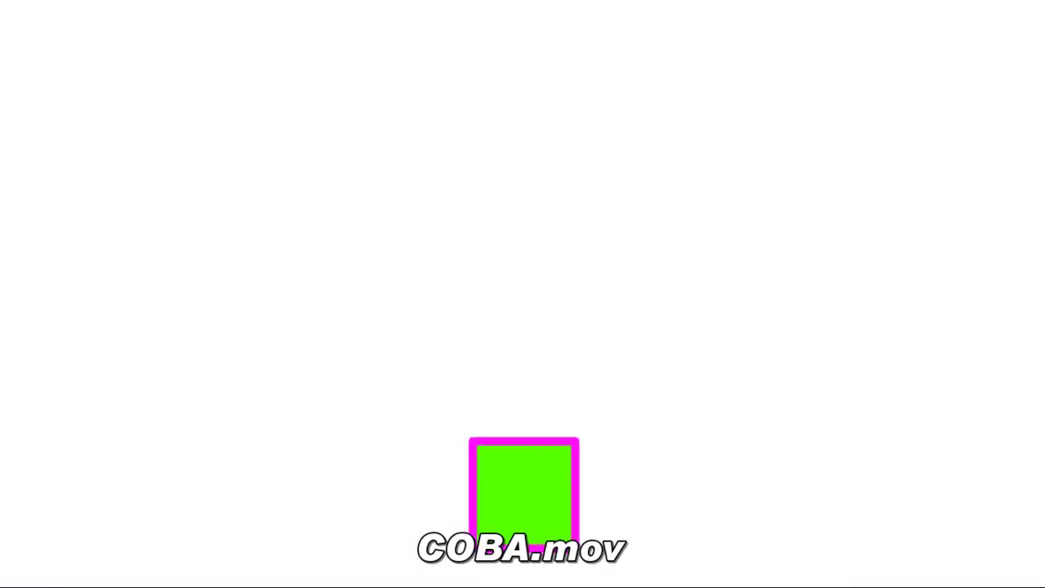
{"action": "double_click", "coordinate": [777, 336]}
{"action": "left_click", "coordinate": [1026, 7]}
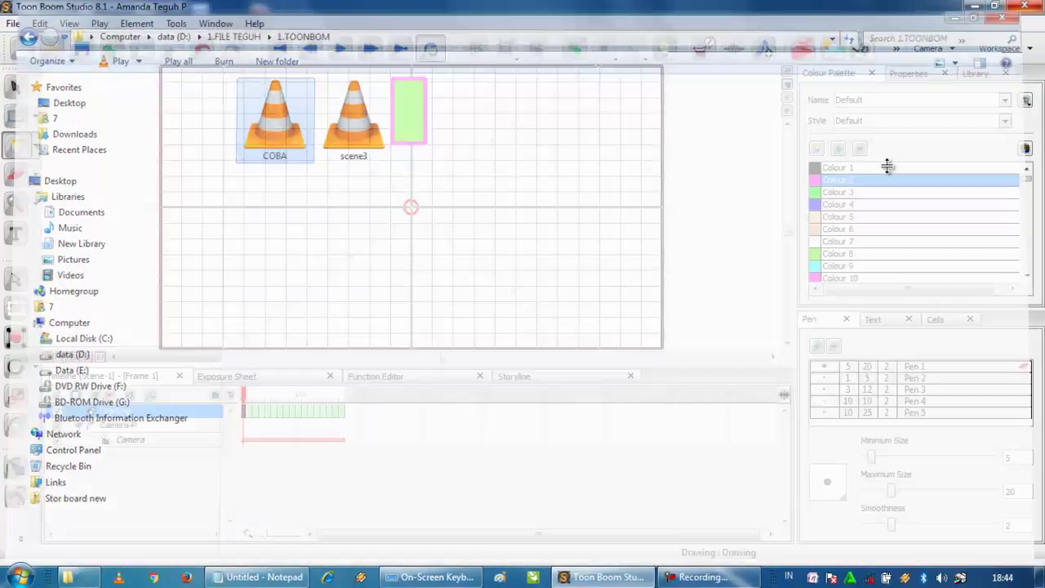
{"action": "left_click", "coordinate": [1025, 6]}
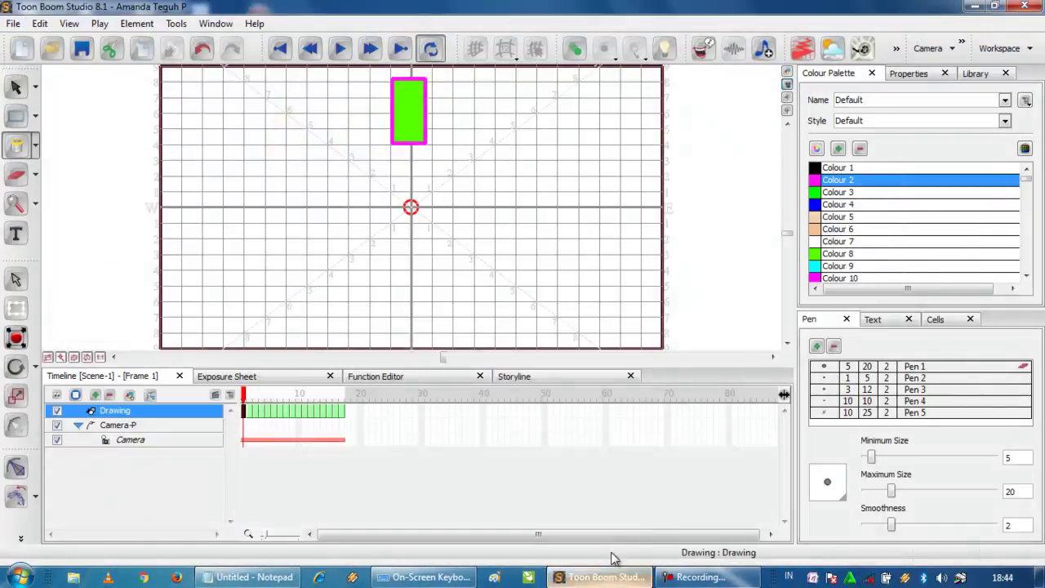